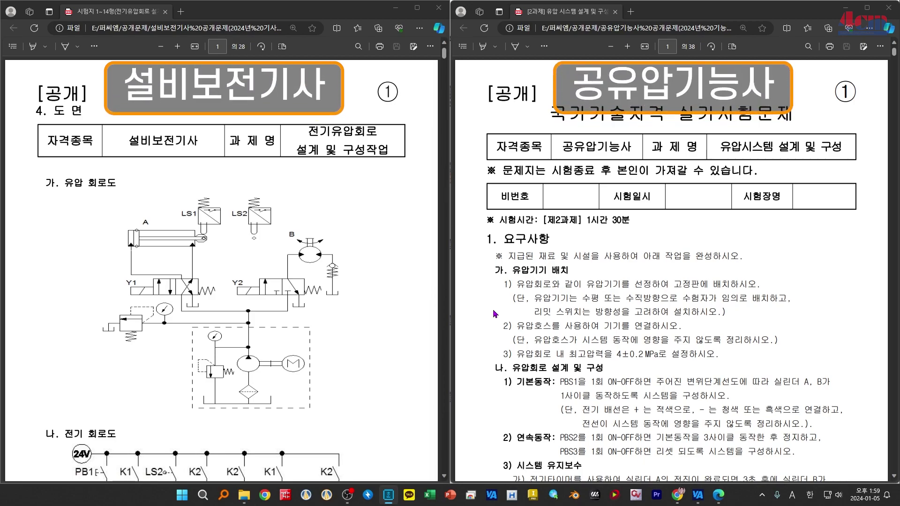
Step: Read the applied-control tasks in the 설비보전기사 exam PDF, selecting the meter-out circuit and surge-pressure prevention circuit wording
scroll(261, 289, down, 6)
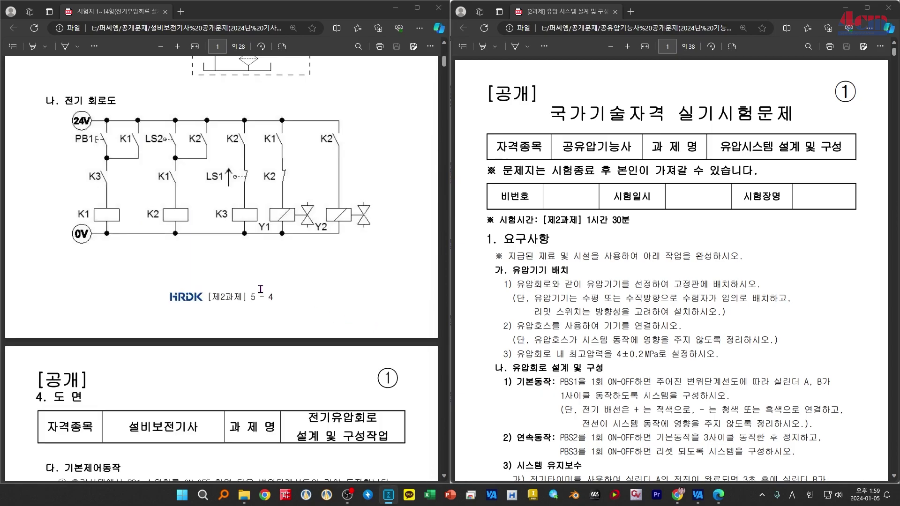
scroll(261, 289, down, 7)
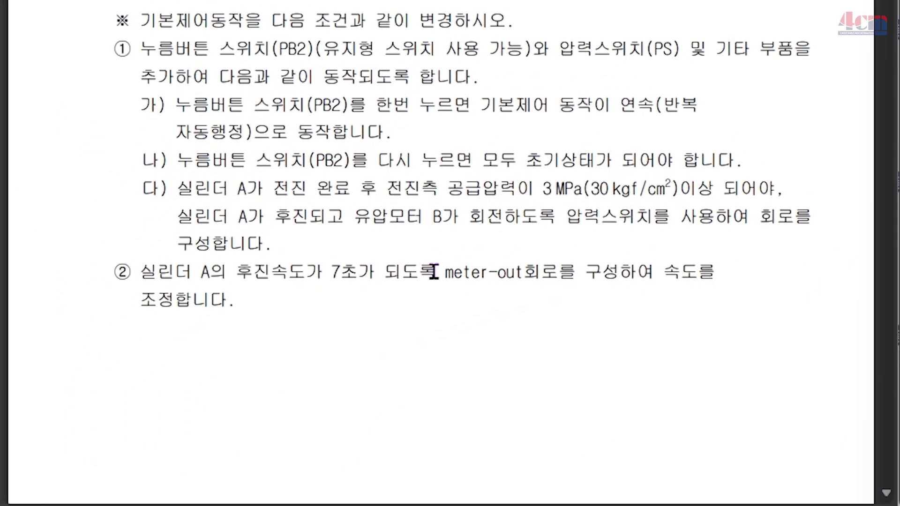
drag(211, 366, 271, 366)
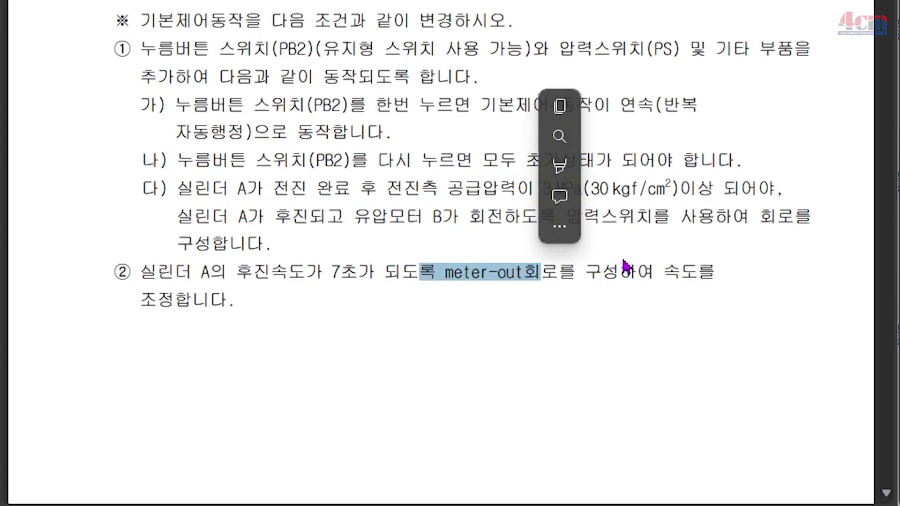
scroll(625, 267, down, 20)
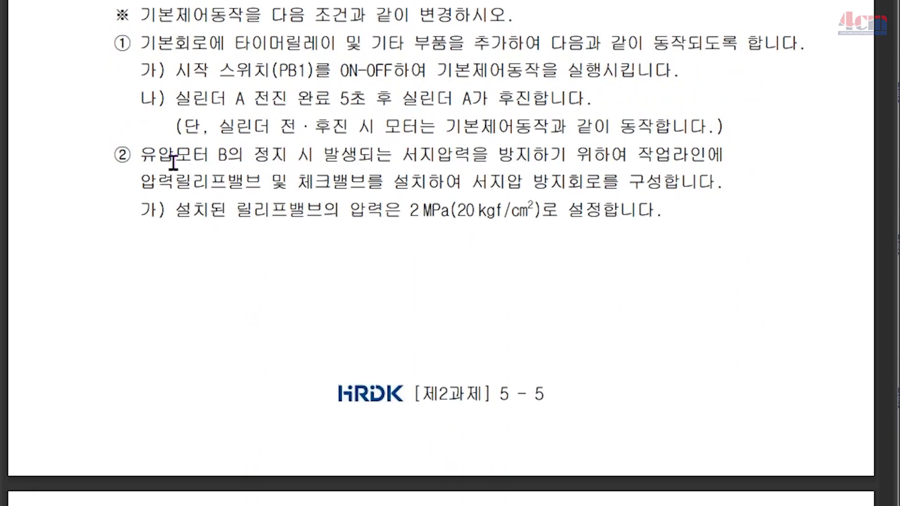
drag(160, 156, 398, 171)
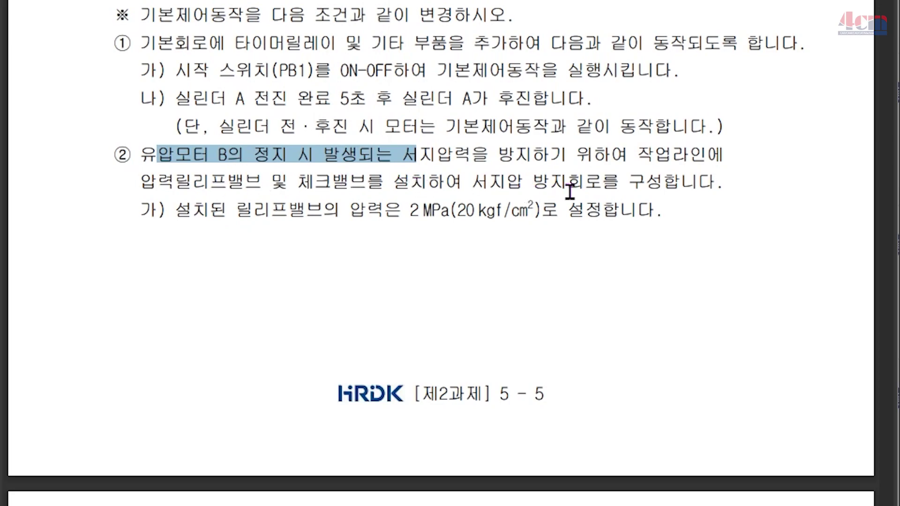
drag(481, 185, 719, 182)
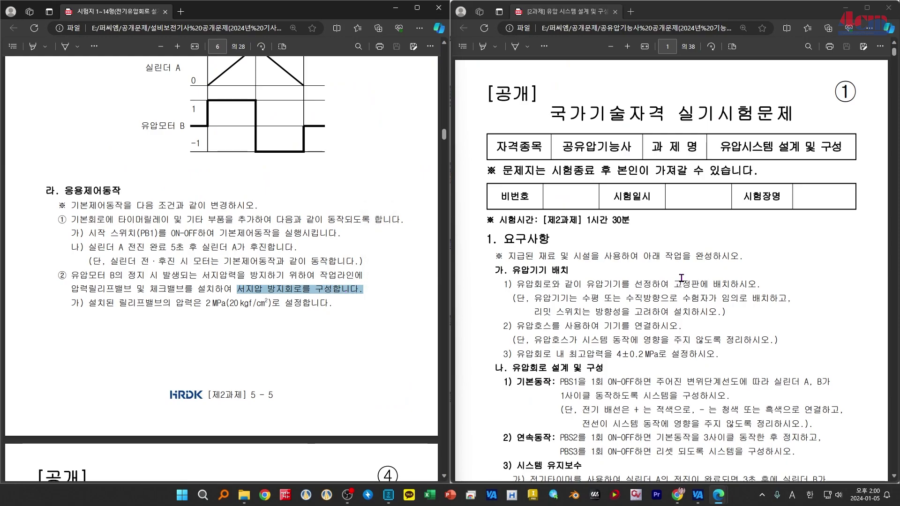
Step: Read the system maintenance tasks in the 공유압기능사 exam PDF, selecting the bleed-off circuit, check valve and self-weight drop prevention wording
scroll(717, 275, down, 5)
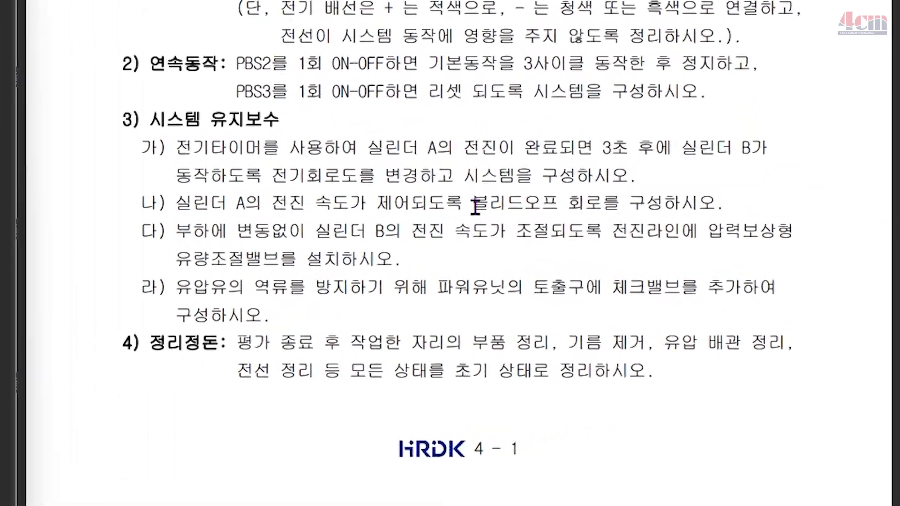
drag(474, 207, 600, 207)
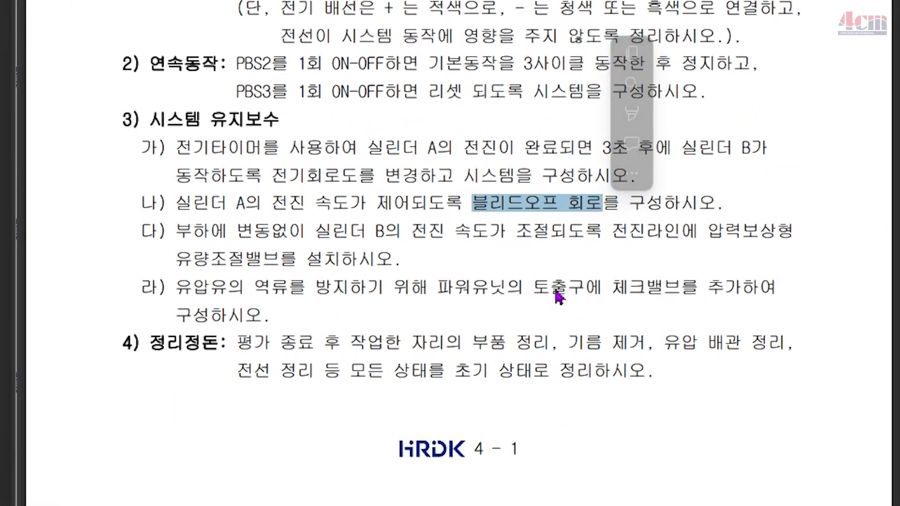
drag(587, 289, 685, 292)
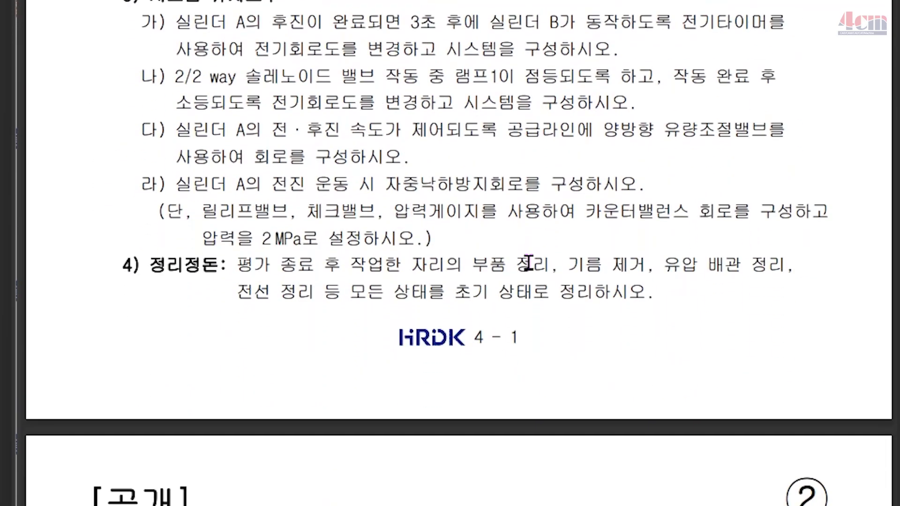
scroll(525, 260, down, 1)
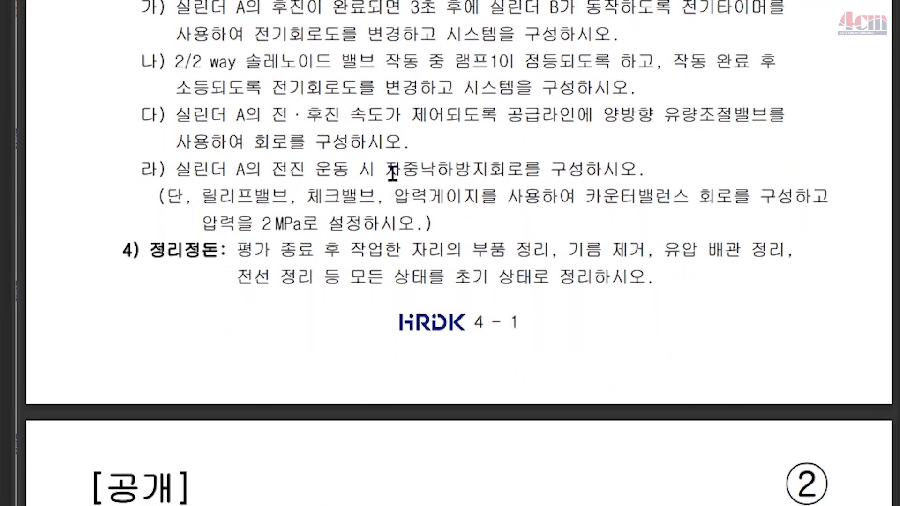
drag(387, 171, 523, 172)
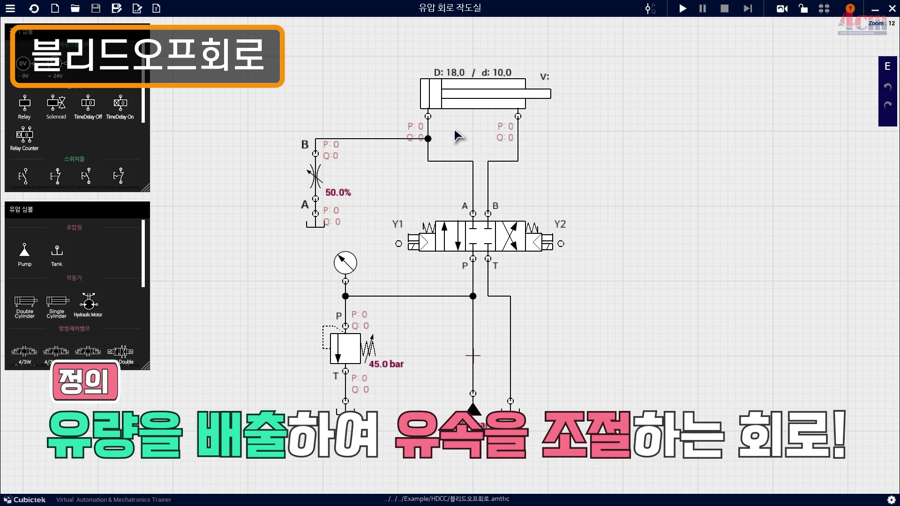
Step: Outline the main cylinder circuit in red and trace the feed from valve port A to the cylinder, with an extension arrow
mouse_move(367, 46)
mouse_down()
mouse_move(595, 322)
mouse_move(602, 452)
mouse_up()
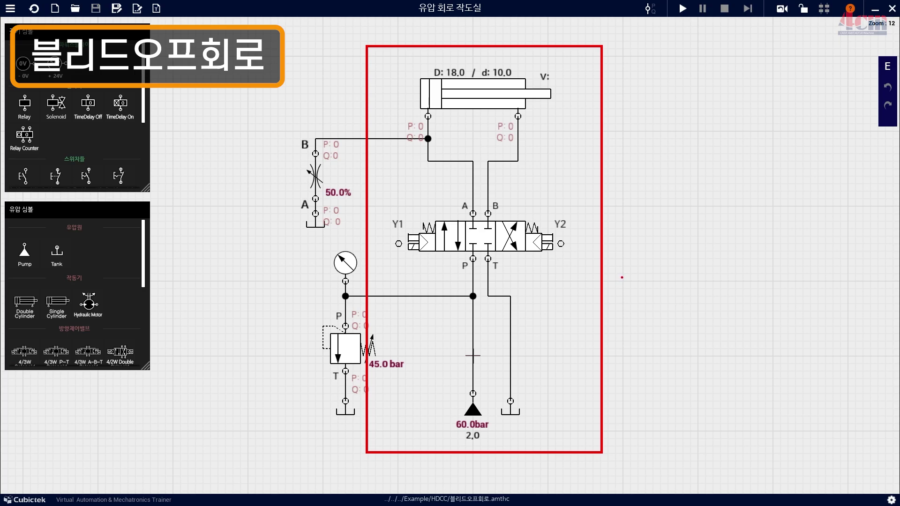
mouse_move(474, 214)
mouse_down()
mouse_move(474, 178)
mouse_move(427, 142)
mouse_move(428, 118)
mouse_up()
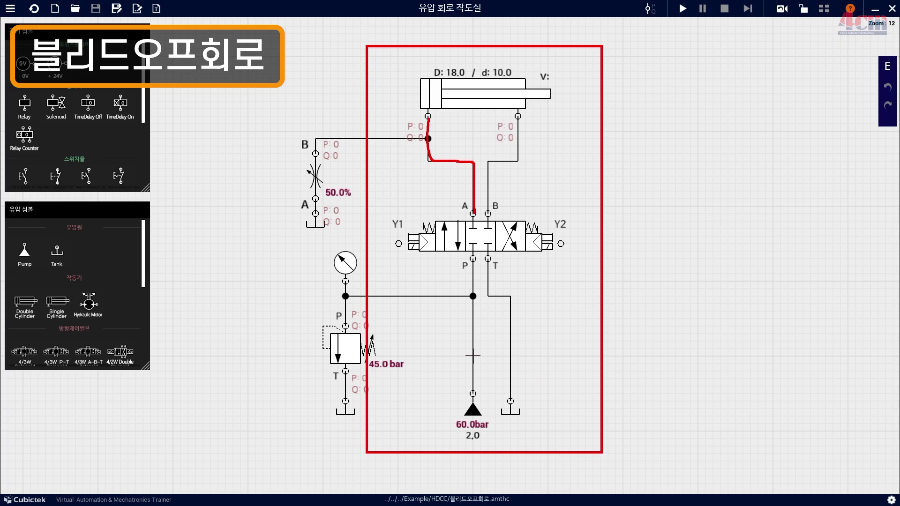
drag(504, 63, 417, 63)
Step: Trace the bleed-off branch in red, box its throttle valve and tank, and write "100%" beside the cylinder circuit
mouse_move(426, 139)
mouse_down()
mouse_move(314, 144)
mouse_move(325, 193)
mouse_move(301, 208)
mouse_move(333, 237)
mouse_up()
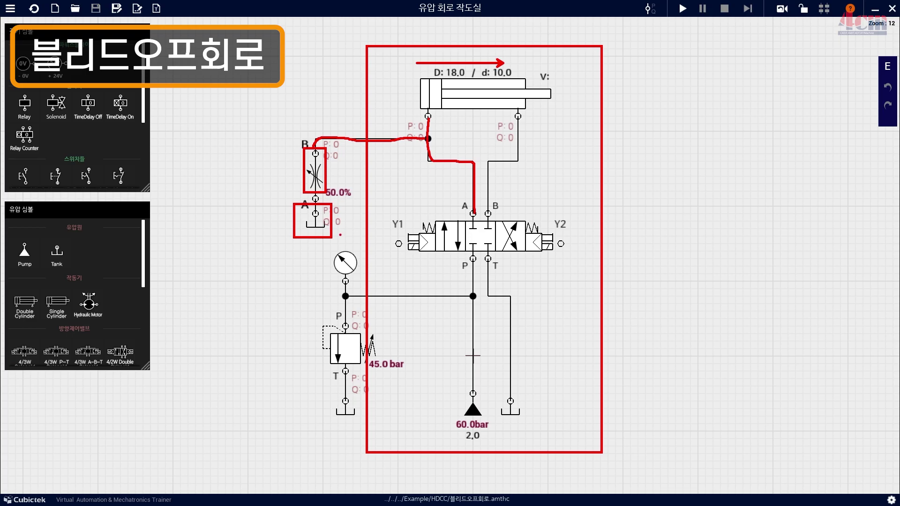
mouse_move(572, 145)
mouse_down()
mouse_move(545, 182)
mouse_move(578, 159)
mouse_up()
mouse_move(612, 164)
mouse_down()
mouse_move(625, 178)
mouse_move(622, 206)
mouse_move(638, 185)
mouse_up()
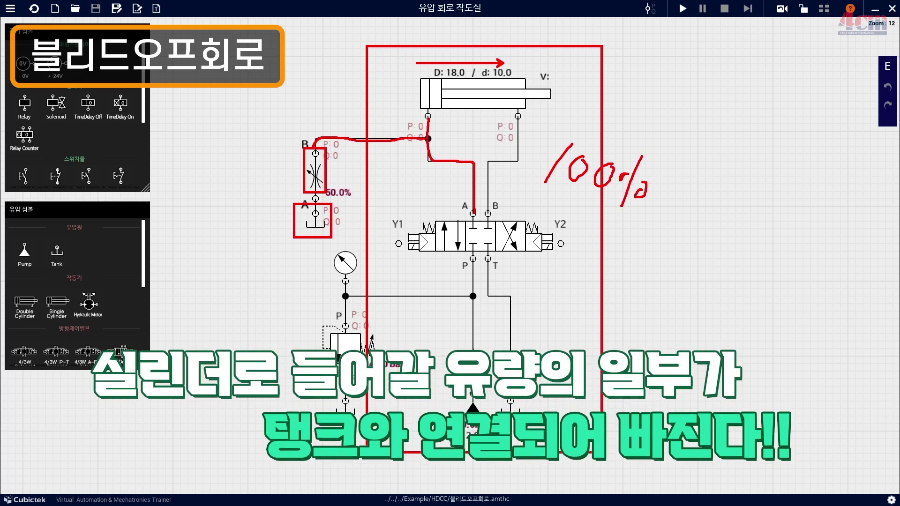
Step: Box the 60 bar pump and the 45 bar relief valve in red on the circuit diagram
drag(437, 390, 513, 463)
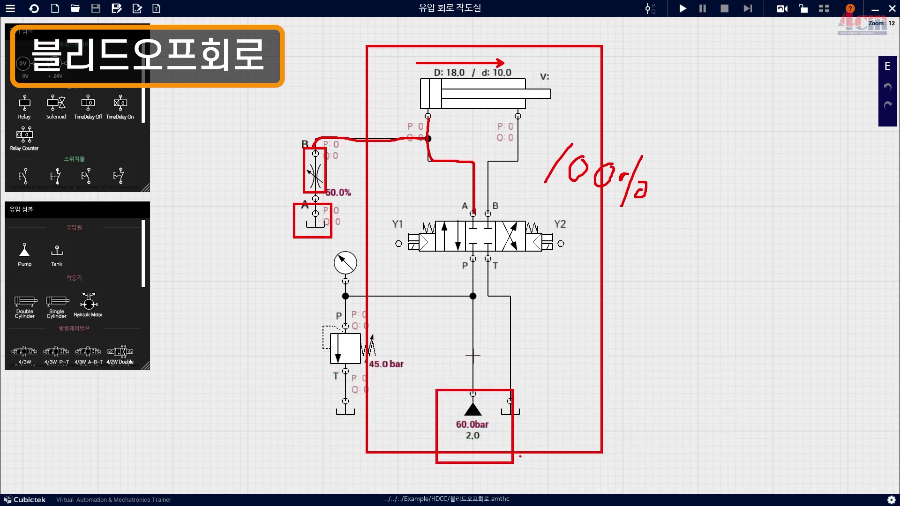
drag(315, 309, 411, 393)
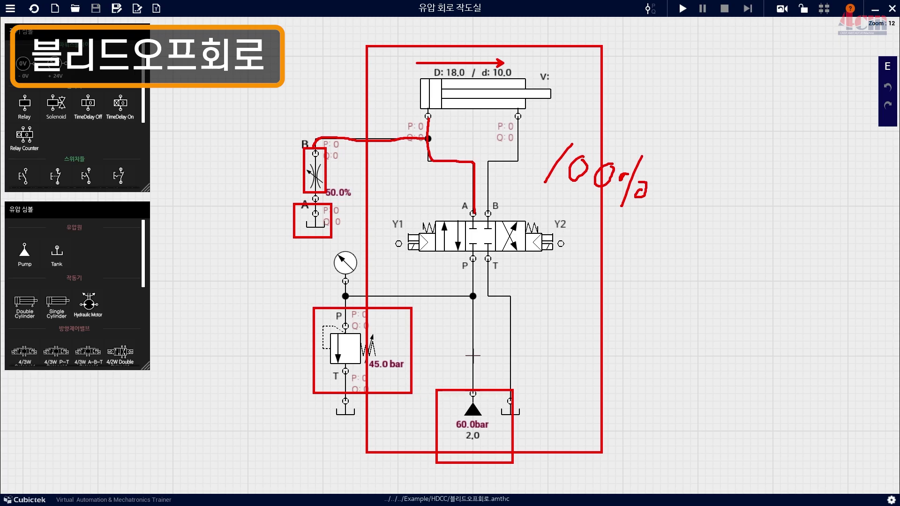
drag(309, 304, 412, 393)
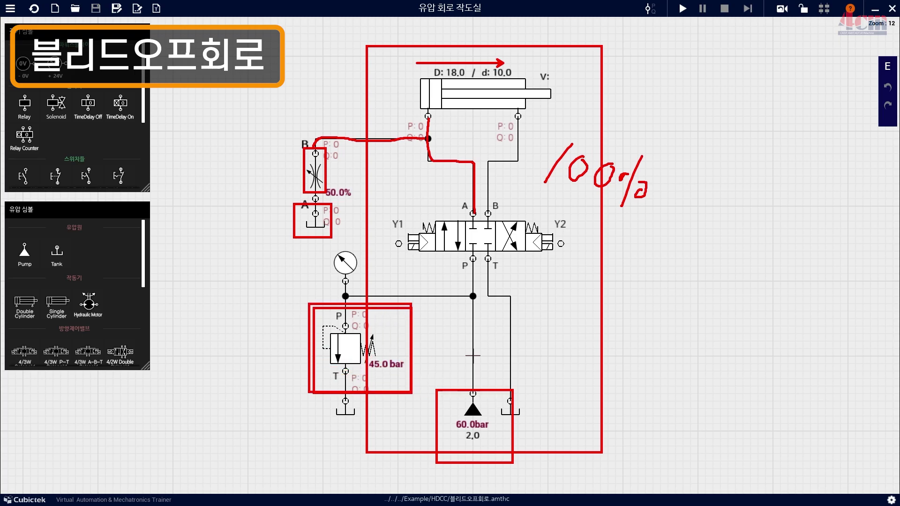
Step: Draw red arrows for the flow into the cylinder and into the bleed-off branch, and box the throttle valve and tank again
drag(438, 126, 483, 207)
drag(505, 86, 418, 86)
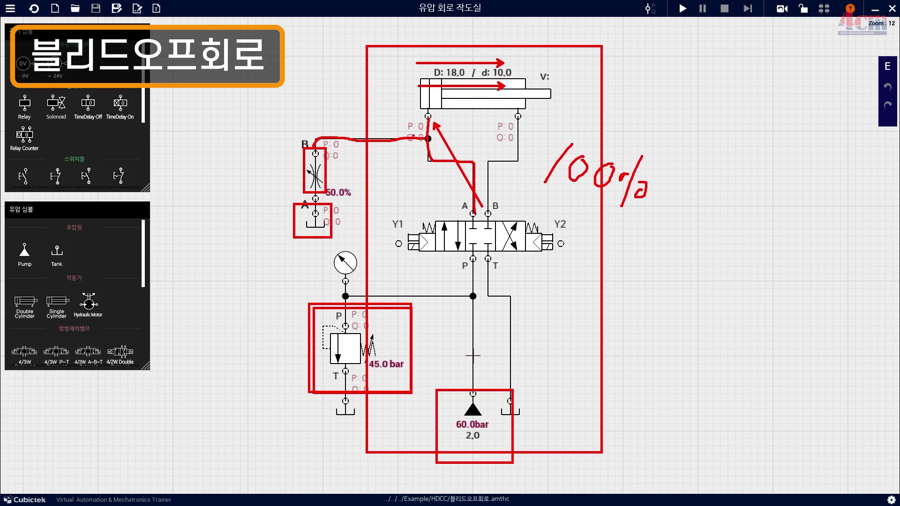
drag(374, 136, 424, 136)
mouse_move(295, 146)
mouse_down()
mouse_move(300, 204)
mouse_move(353, 155)
mouse_move(295, 144)
mouse_up()
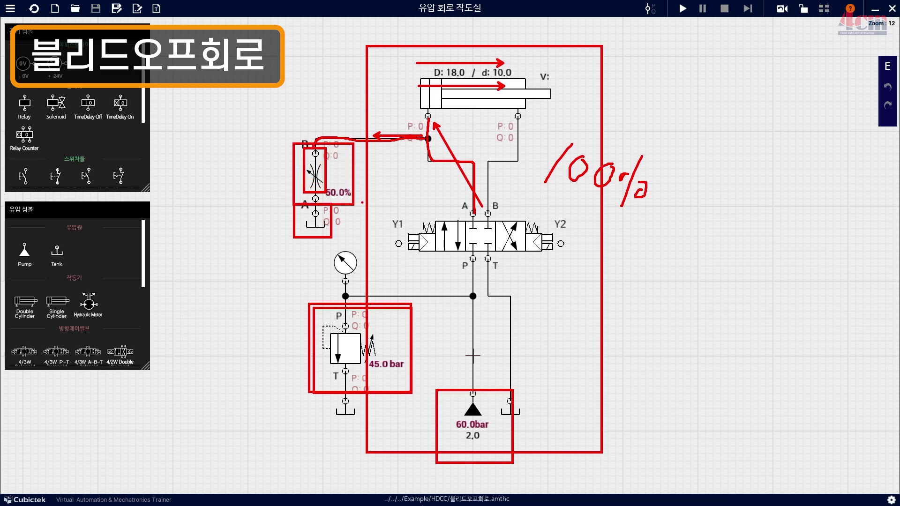
mouse_move(279, 204)
mouse_down()
mouse_move(350, 243)
mouse_move(280, 203)
mouse_up()
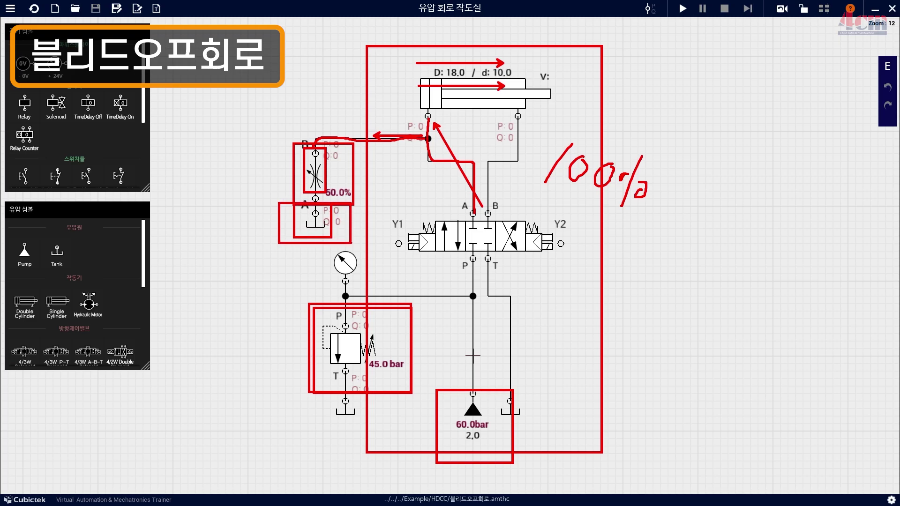
Step: Add red arrows above and at the cylinder for its extension and one diagonally across the handwritten 100%
drag(497, 36, 408, 36)
drag(542, 196, 680, 150)
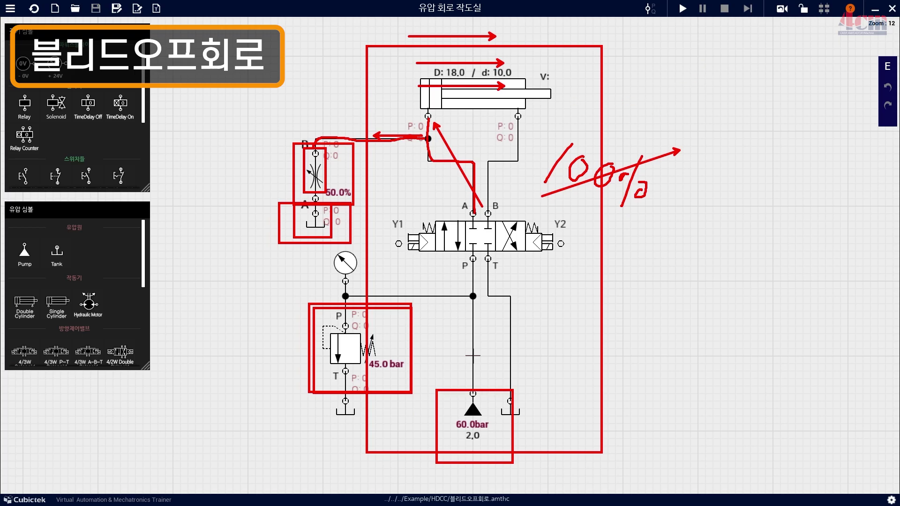
drag(472, 102, 429, 101)
Step: Undo all red annotations except the large outline around the main cylinder circuit
key(ctrl+z)
key(ctrl+z)
key(ctrl+z)
key(ctrl+z)
key(ctrl+z)
key(ctrl+z)
key(ctrl+z)
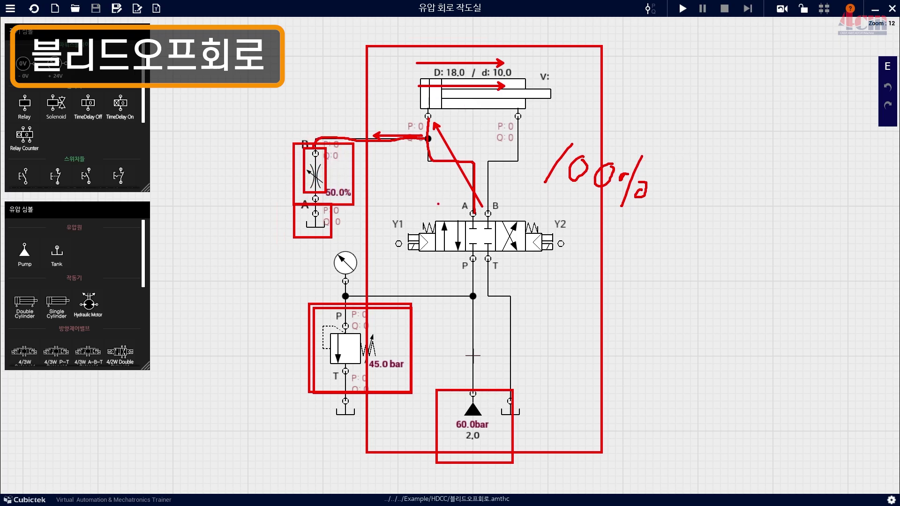
key(ctrl+z)
key(ctrl+z)
key(ctrl+z)
key(ctrl+z)
key(ctrl+z)
key(ctrl+z)
key(ctrl+z)
key(ctrl+z)
Step: Box the throttle valve in red, trace the flow to it from valve port A, and draw an extension arrow above the cylinder
drag(297, 145, 363, 205)
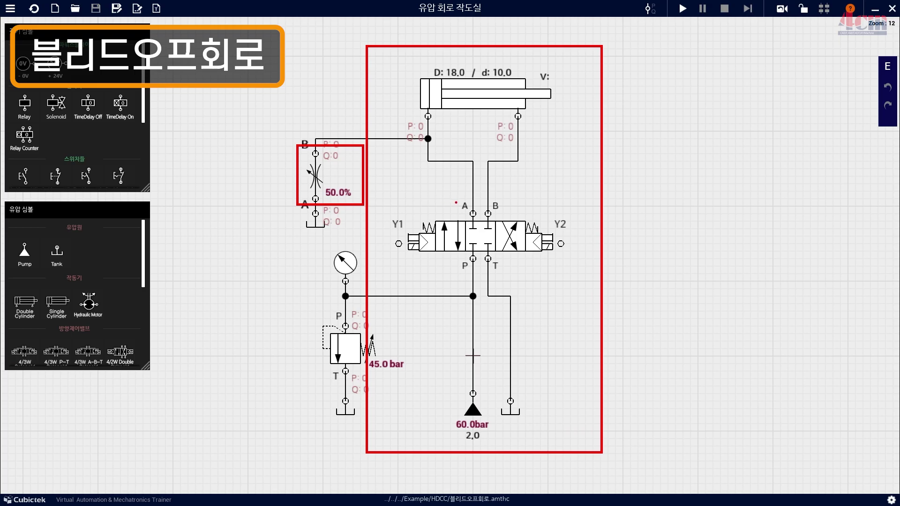
mouse_move(473, 214)
mouse_down()
mouse_move(433, 162)
mouse_move(390, 139)
mouse_move(314, 141)
mouse_move(316, 164)
mouse_up()
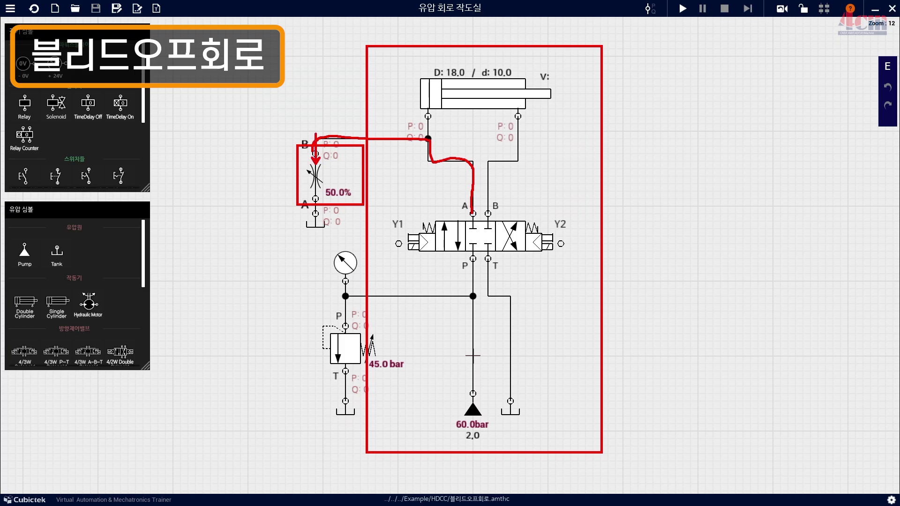
drag(511, 35, 420, 34)
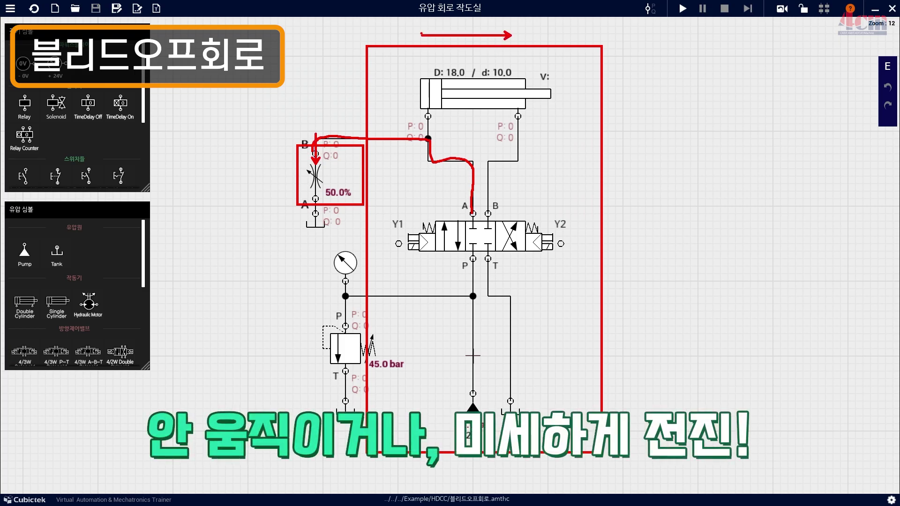
Step: Cross out the throttle valve with a 0 beside it, outline the main circuit again, and clear all red annotations
mouse_move(344, 170)
mouse_down()
mouse_move(338, 173)
mouse_move(350, 181)
mouse_move(345, 170)
mouse_move(303, 187)
mouse_move(328, 189)
mouse_up()
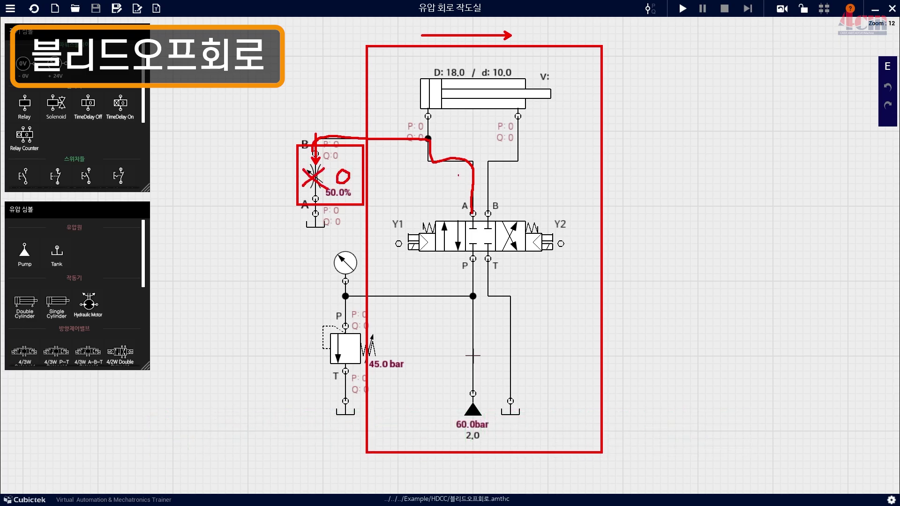
mouse_move(367, 40)
mouse_down()
mouse_move(370, 70)
mouse_move(544, 438)
mouse_move(602, 452)
mouse_up()
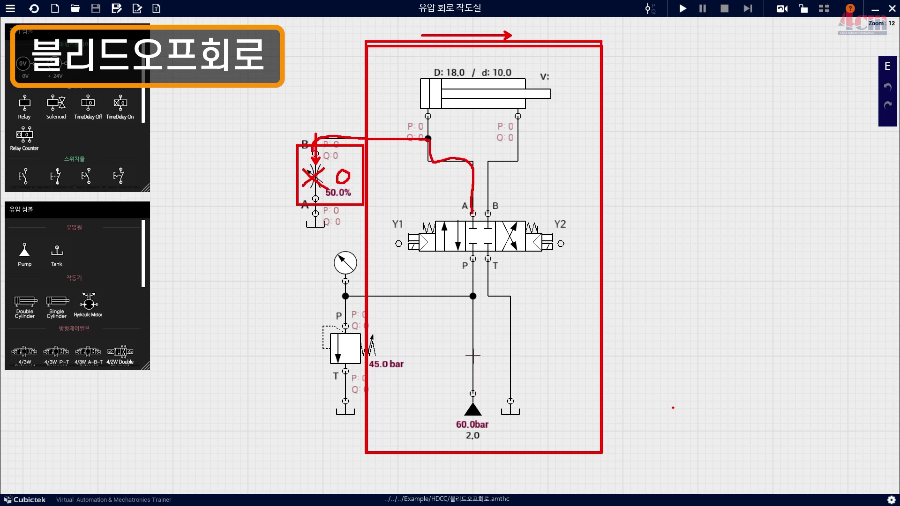
key(Escape)
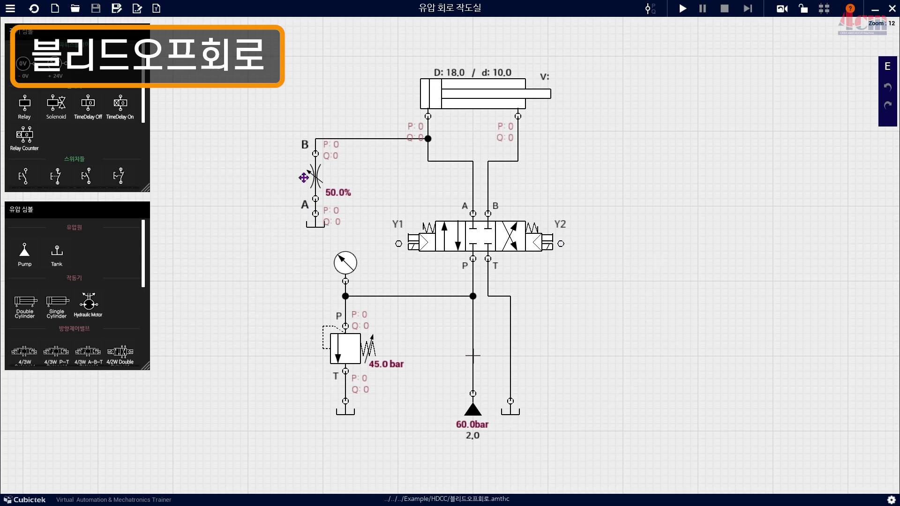
Step: Switch from the circuit drawing room to the hydraulic practice room (유압실습실) and view the bleed-off rig from an angle
click(10, 9)
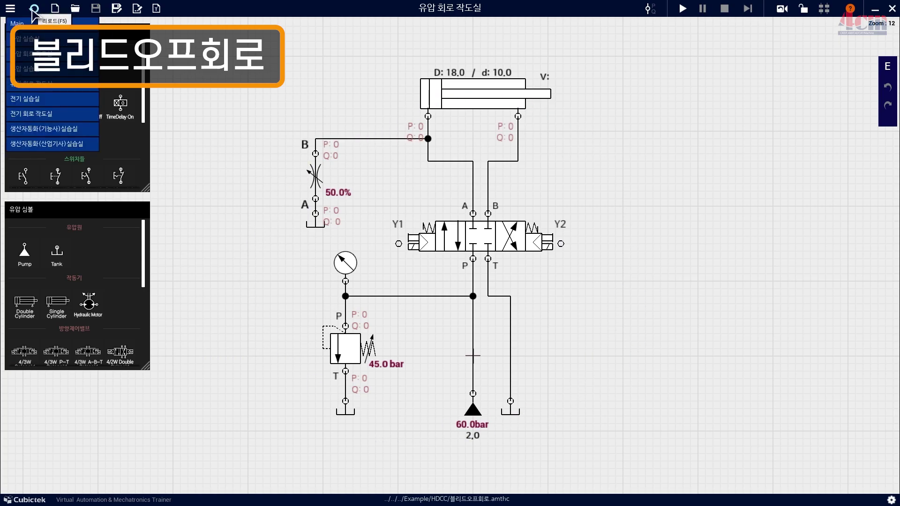
click(34, 70)
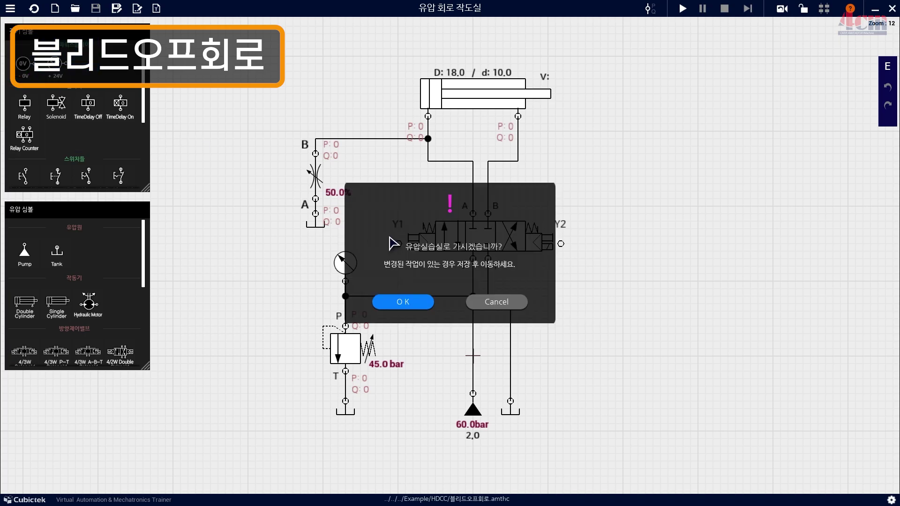
click(414, 303)
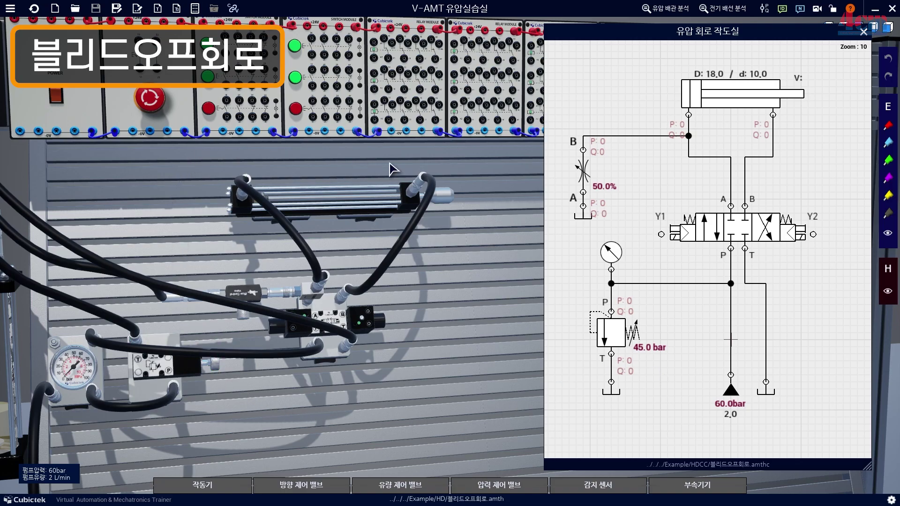
drag(366, 422, 424, 415)
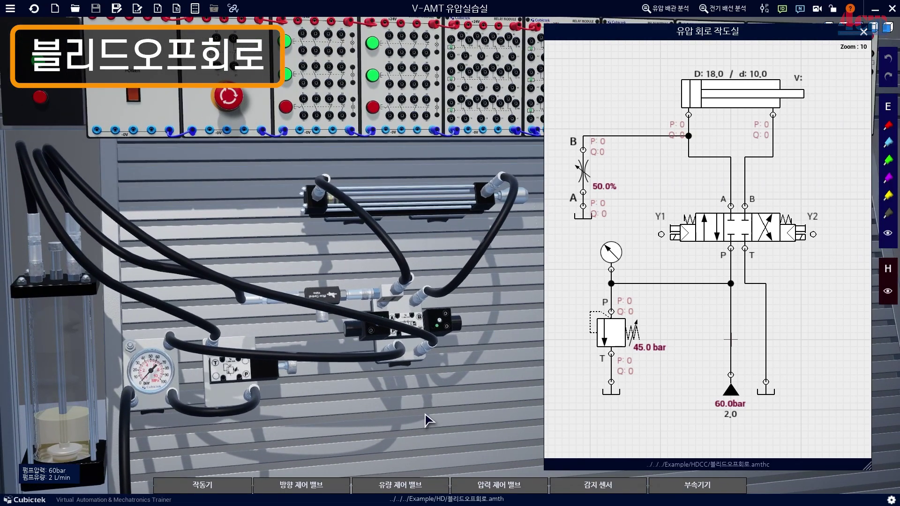
drag(480, 386, 373, 371)
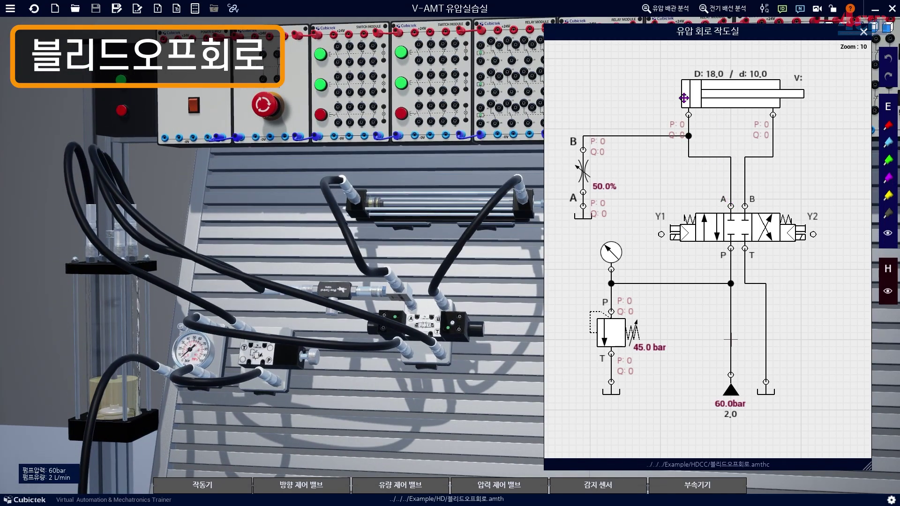
Step: Mark the branch junction below the cylinder's cap-end port in red and box the throttle valve and tank on the diagram
mouse_move(690, 114)
mouse_down()
mouse_move(691, 160)
mouse_move(667, 135)
mouse_move(689, 136)
mouse_up()
mouse_move(567, 143)
mouse_down()
mouse_move(600, 184)
mouse_move(597, 228)
mouse_up()
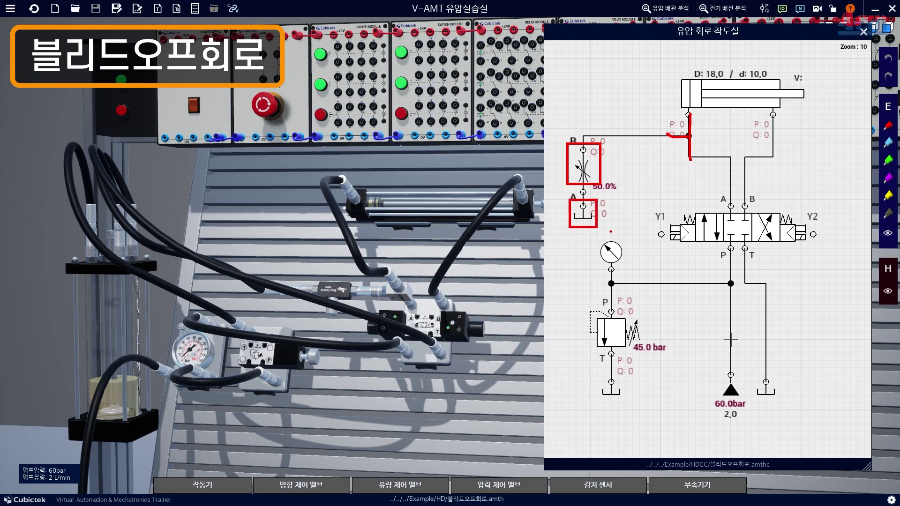
Step: Trace the branch line to the throttle valve in red; box and circle the cap-end hose on the rig and undo those hose marks
drag(673, 136, 585, 143)
mouse_move(310, 165)
mouse_down()
mouse_move(359, 233)
mouse_move(407, 259)
mouse_move(414, 291)
mouse_up()
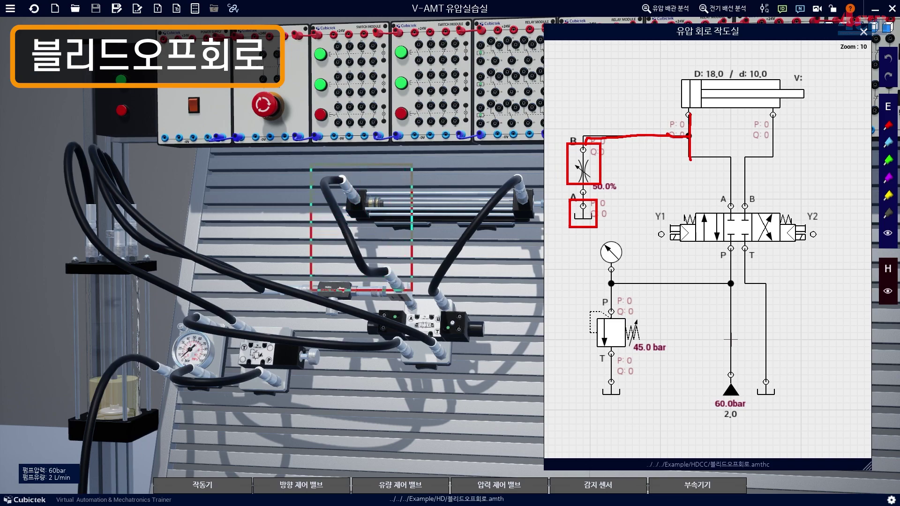
mouse_move(350, 218)
mouse_down()
mouse_move(335, 230)
mouse_move(346, 218)
mouse_up()
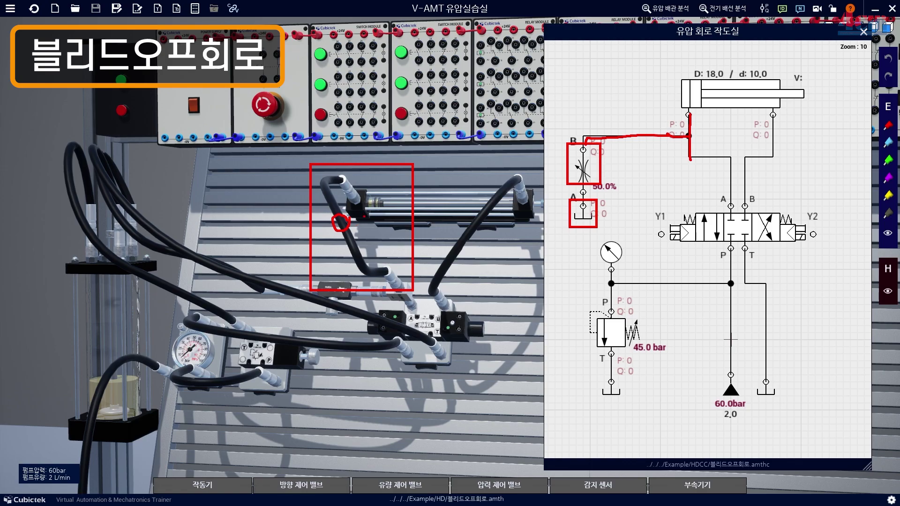
key(ctrl+z)
key(ctrl+z)
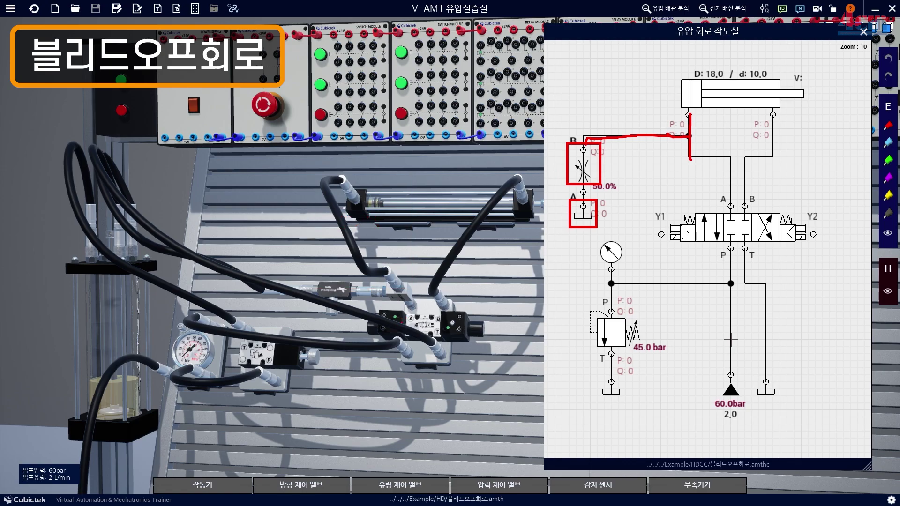
Step: Clear the annotations, box the T-connector at valve port A in red, and trace its straight path and side branch
key(Escape)
scroll(441, 238, up, 5)
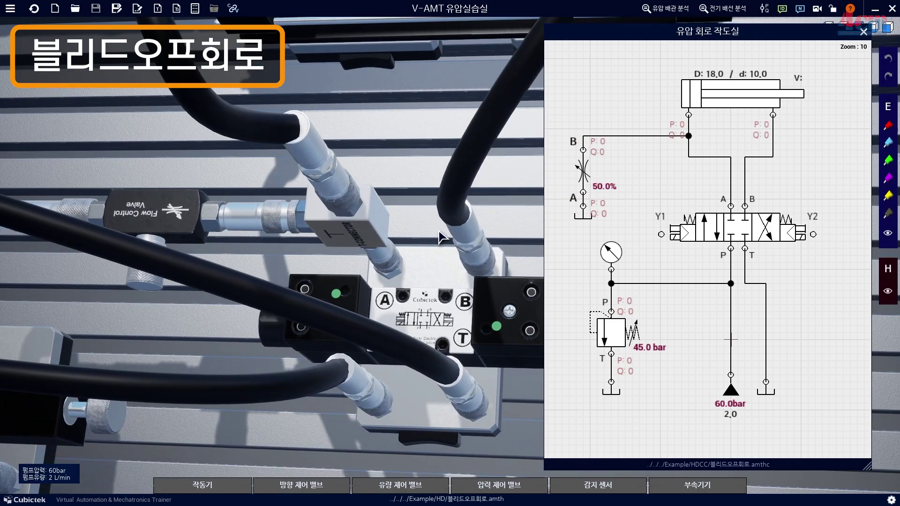
mouse_move(227, 120)
mouse_down()
mouse_move(412, 311)
mouse_move(418, 282)
mouse_move(366, 218)
mouse_move(244, 121)
mouse_move(162, 71)
mouse_move(228, 18)
mouse_move(250, 24)
mouse_up()
drag(312, 146, 399, 262)
drag(374, 219, 261, 218)
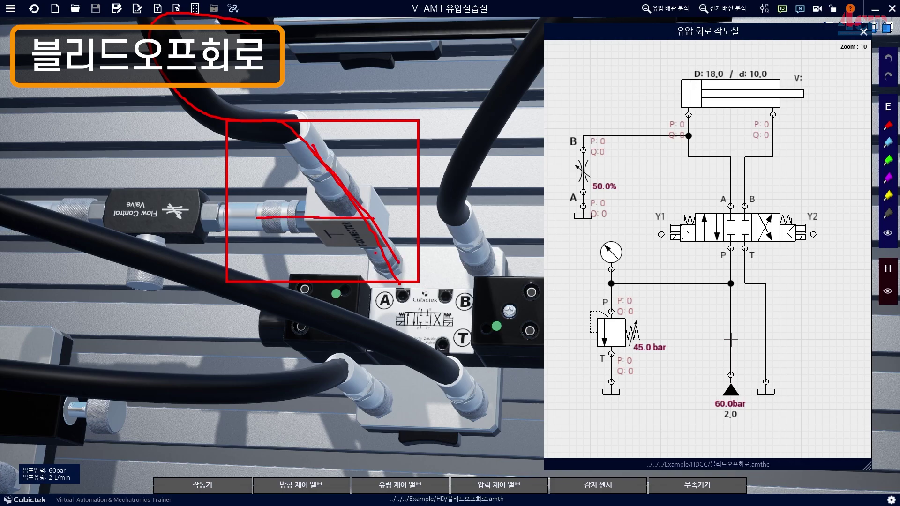
Step: Trace the diagram's branch line in red, box the throttle valve there and on the rig, and undo both boxes
mouse_move(693, 119)
mouse_down()
mouse_move(694, 151)
mouse_move(678, 136)
mouse_move(595, 137)
mouse_move(582, 150)
mouse_move(596, 190)
mouse_up()
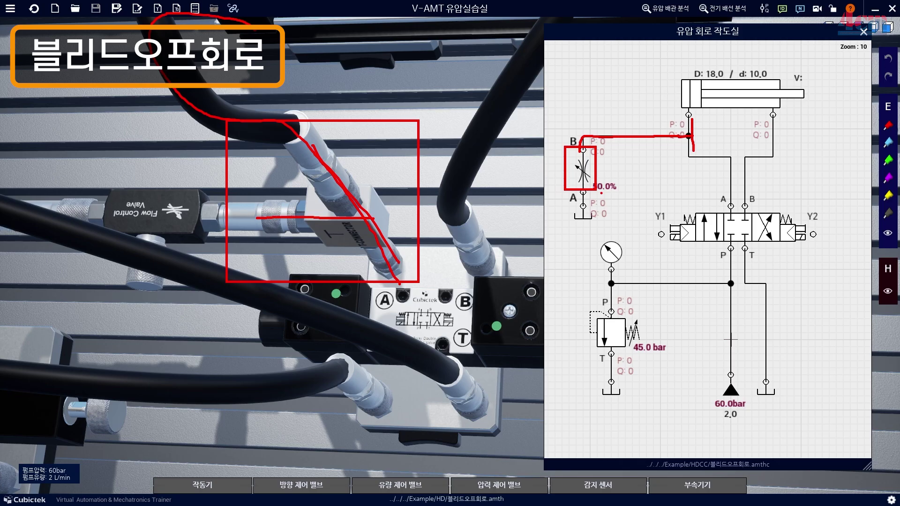
drag(61, 167, 231, 295)
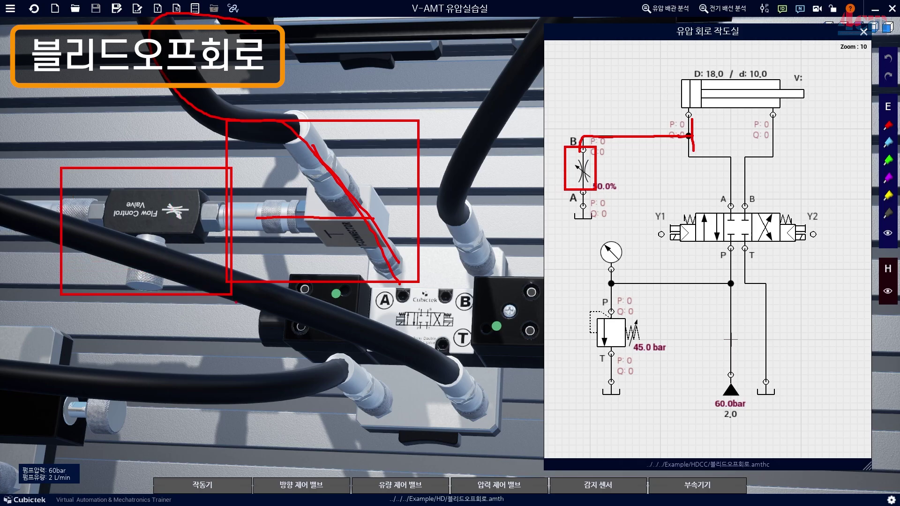
key(ctrl+z)
key(ctrl+z)
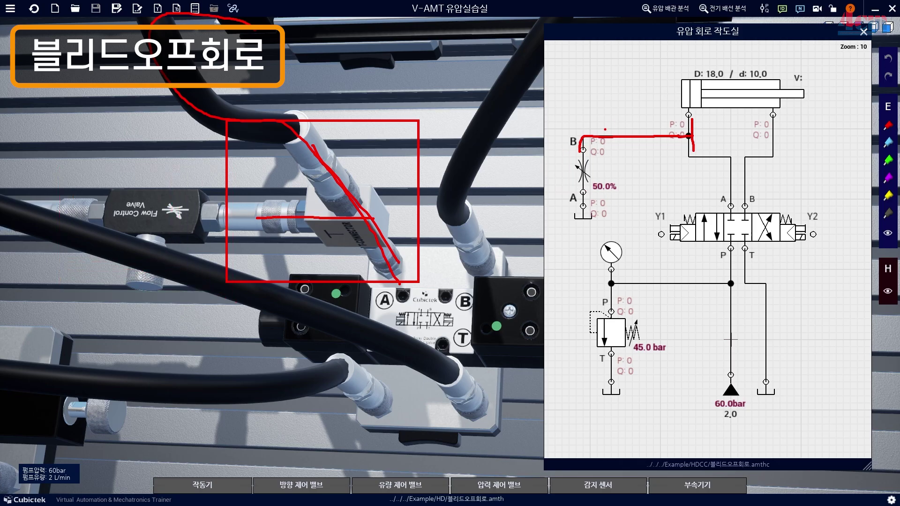
Step: Box the branch line and throttle valve on the diagram, and the matching coupling and flow control valve on the rig
drag(594, 117, 674, 151)
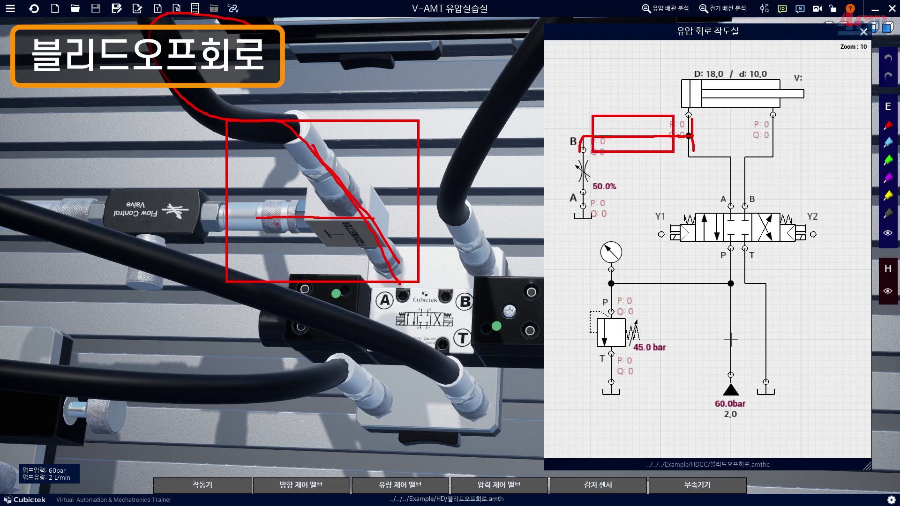
drag(214, 186, 279, 240)
drag(81, 158, 221, 287)
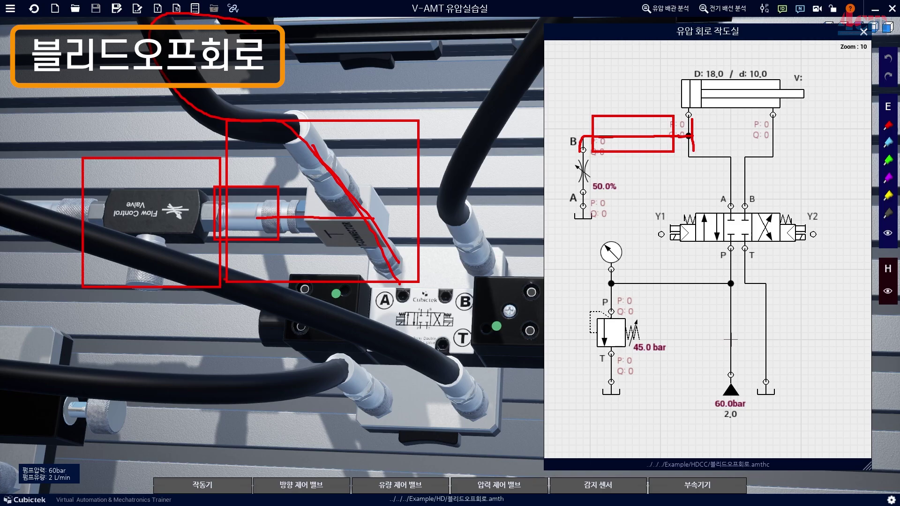
drag(568, 151, 599, 190)
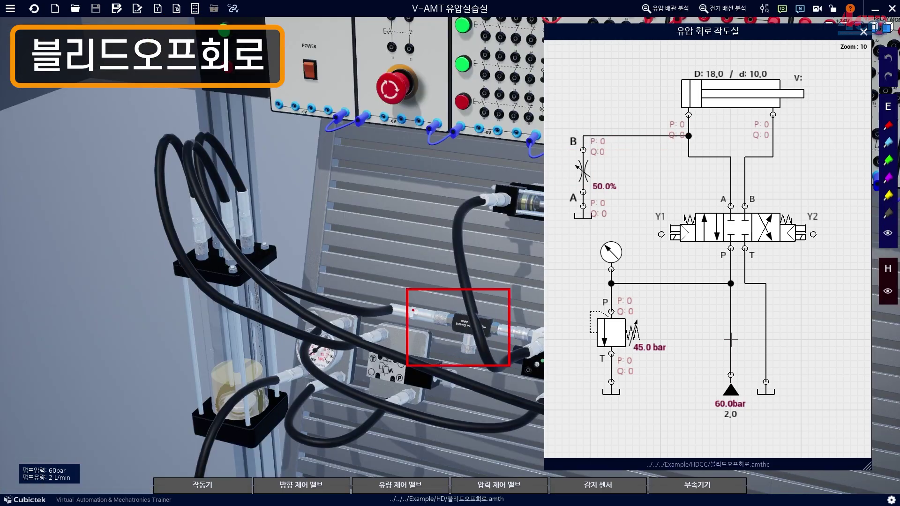
Step: Trace the hose from the flow control valve back to the tank in red and clear the annotations
mouse_move(413, 310)
mouse_down()
mouse_move(334, 312)
mouse_move(269, 283)
mouse_move(199, 216)
mouse_move(215, 176)
mouse_move(232, 259)
mouse_up()
mouse_move(609, 218)
mouse_down()
mouse_move(556, 229)
mouse_move(579, 206)
mouse_move(609, 216)
mouse_up()
key(Escape)
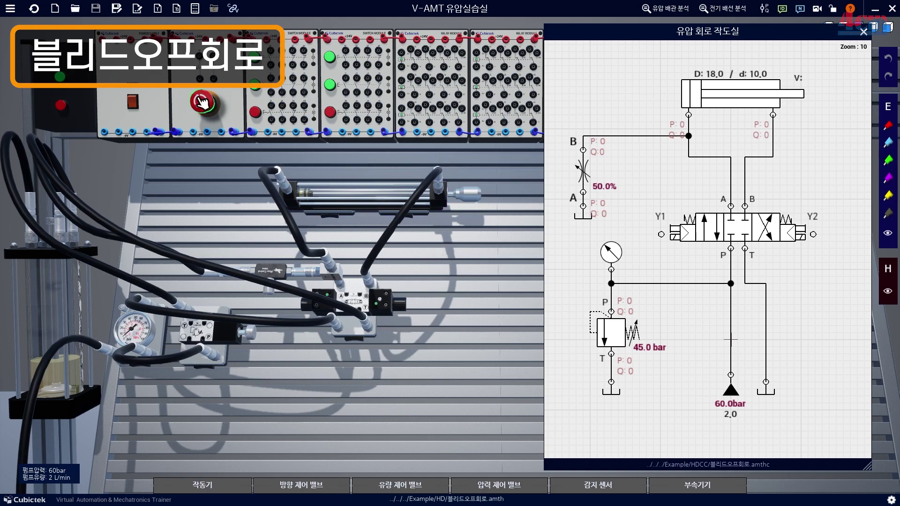
Step: Start the hydraulic pump and actuate the directional valve's right and left solenoids in turn to move the cylinder
click(63, 78)
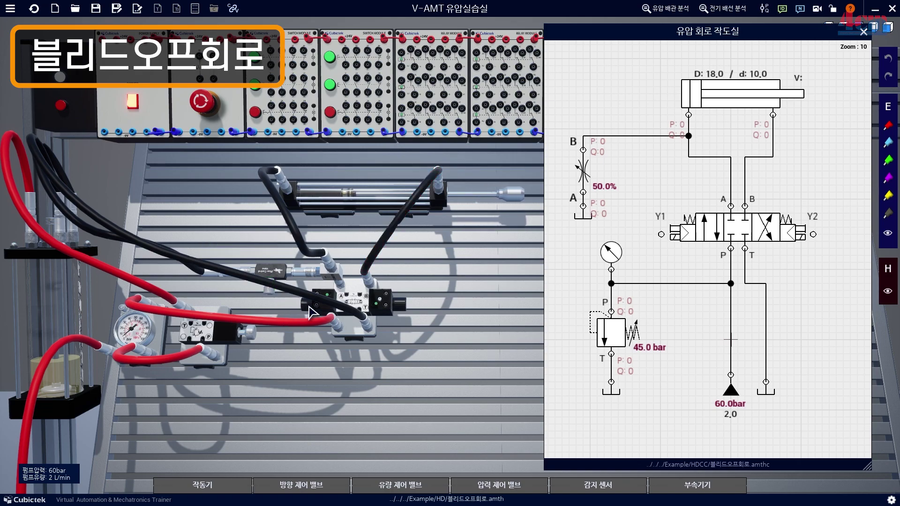
click(401, 304)
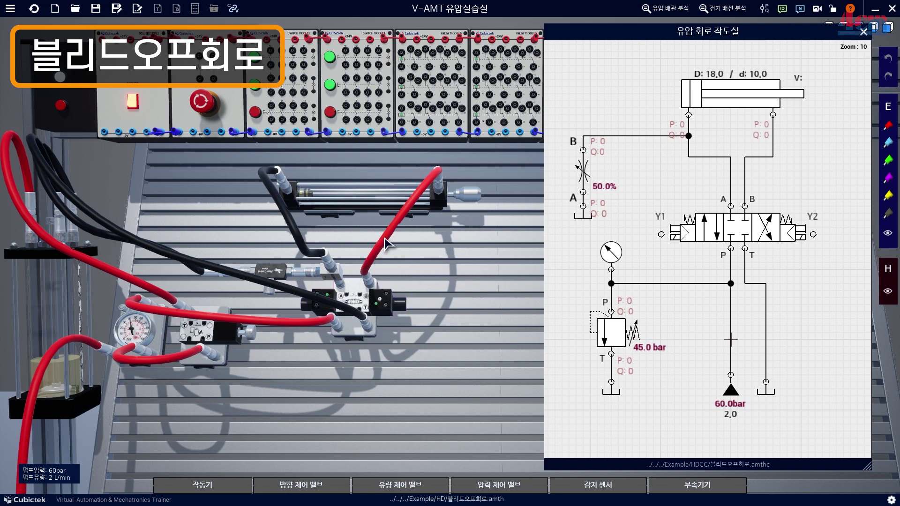
click(308, 305)
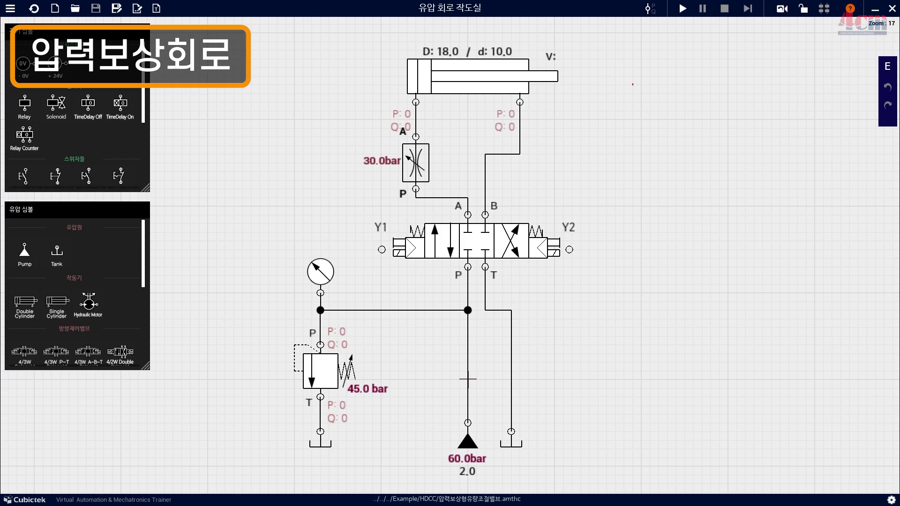
Step: Sketch a circled M with leftward arrows above it in red beside the cylinder rod of the pressure-compensated circuit
mouse_move(635, 86)
mouse_down()
mouse_move(645, 86)
mouse_move(627, 83)
mouse_move(653, 78)
mouse_up()
drag(611, 41, 681, 39)
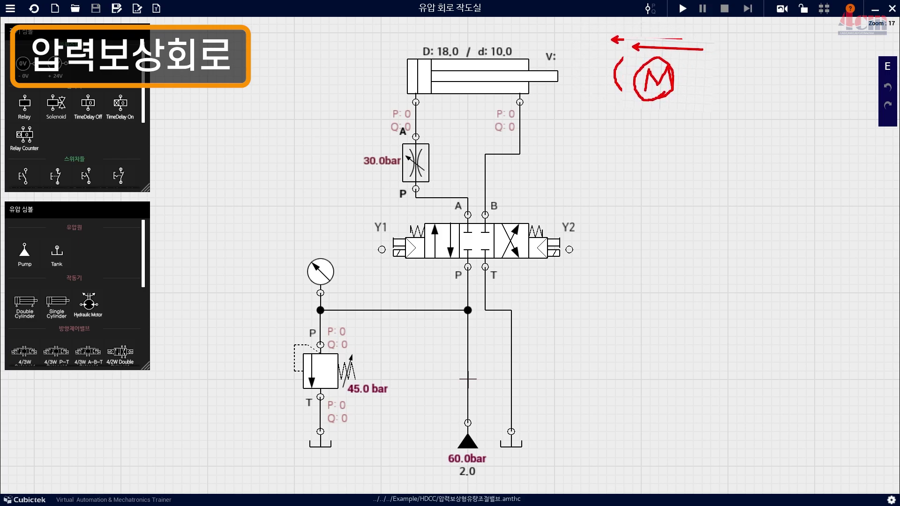
drag(617, 107, 672, 96)
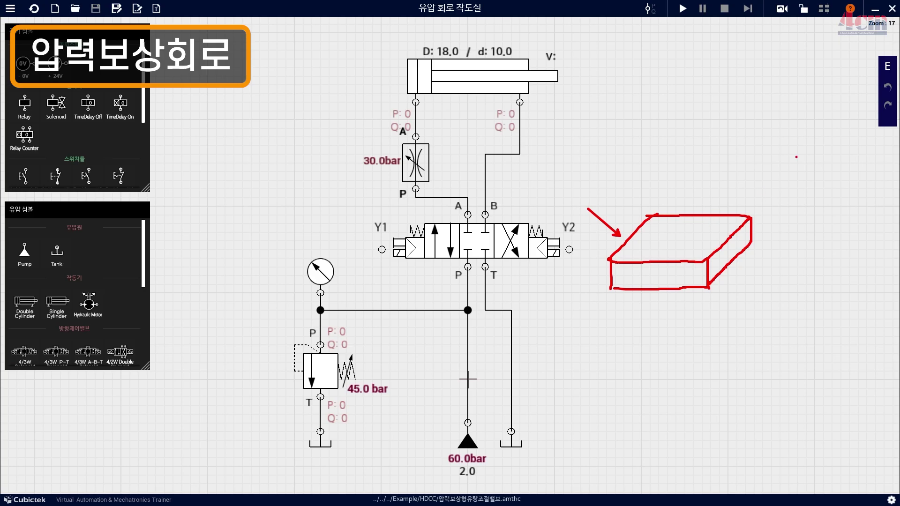
Step: Sketch a fluted cutting tool above the block in red, with curved rotation arrows and an arrow toward the workpiece
mouse_move(786, 109)
mouse_down()
mouse_move(786, 190)
mouse_move(796, 201)
mouse_move(806, 202)
mouse_move(824, 114)
mouse_up()
drag(801, 143, 822, 124)
drag(794, 165, 833, 145)
mouse_move(796, 84)
mouse_down()
mouse_move(787, 108)
mouse_move(775, 105)
mouse_up()
drag(827, 115, 818, 81)
mouse_move(781, 185)
mouse_down()
mouse_move(757, 203)
mouse_move(765, 202)
mouse_up()
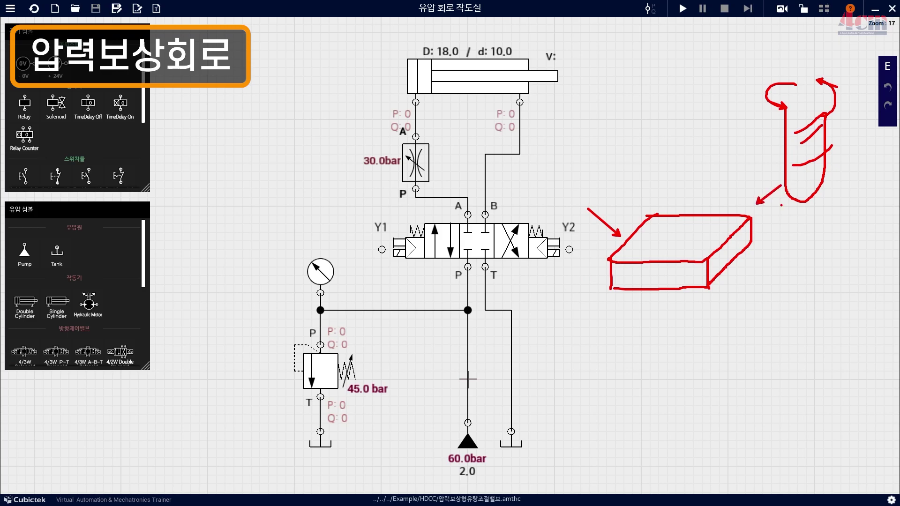
Step: Add feed strokes at the block's rear corner and sketch the tool tip cutting into it in red
mouse_move(729, 224)
mouse_down()
mouse_move(662, 221)
mouse_move(647, 233)
mouse_move(690, 258)
mouse_move(728, 224)
mouse_move(796, 209)
mouse_up()
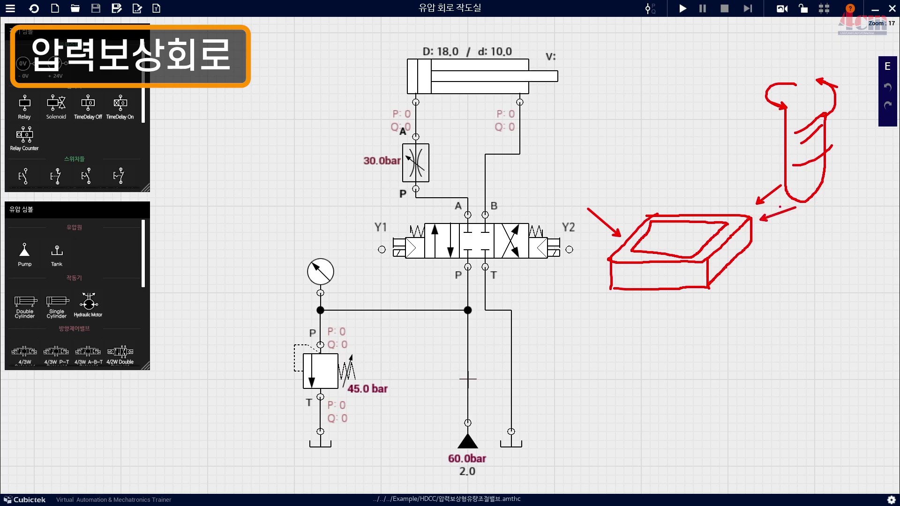
drag(792, 207, 755, 214)
mouse_move(733, 179)
mouse_down()
mouse_move(737, 223)
mouse_move(758, 176)
mouse_up()
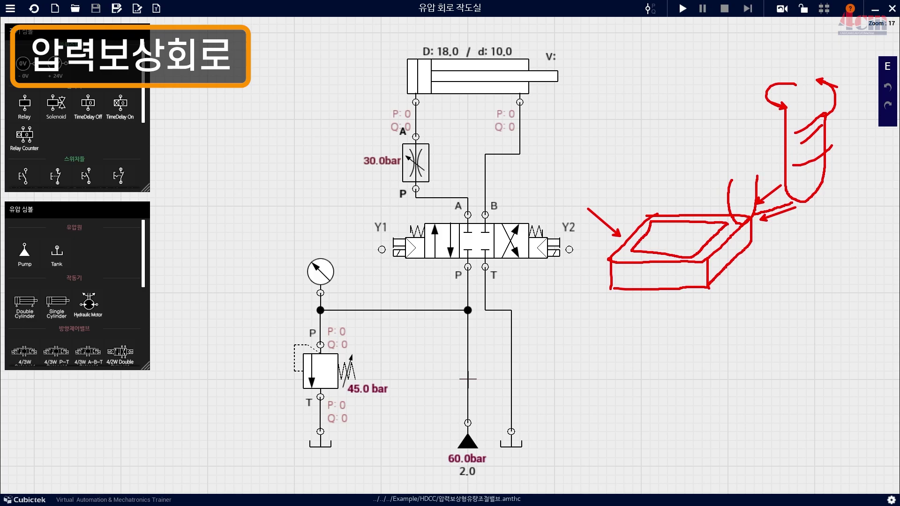
mouse_move(745, 219)
mouse_down()
mouse_move(655, 218)
mouse_move(636, 244)
mouse_move(690, 267)
mouse_move(726, 232)
mouse_move(826, 220)
mouse_move(749, 230)
mouse_up()
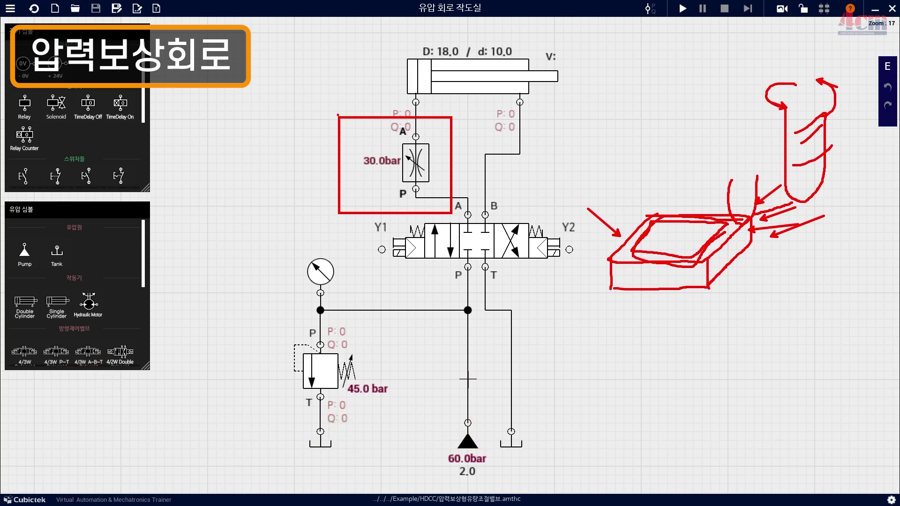
Step: Add red strokes beside the pressure-compensated flow control valve and above the cylinder and its rod
mouse_move(444, 170)
mouse_down()
mouse_move(379, 210)
mouse_move(403, 130)
mouse_move(462, 175)
mouse_up()
drag(538, 44, 471, 42)
drag(575, 49, 625, 51)
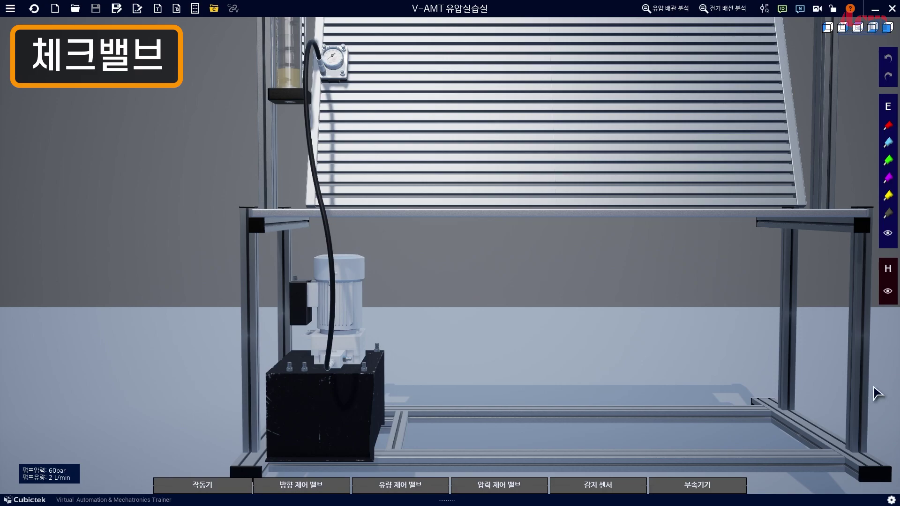
Step: Circle the hydraulic power unit beneath the rig in red and draw an upward arrow along its outlet hose
scroll(355, 328, up, 1)
drag(355, 327, 453, 221)
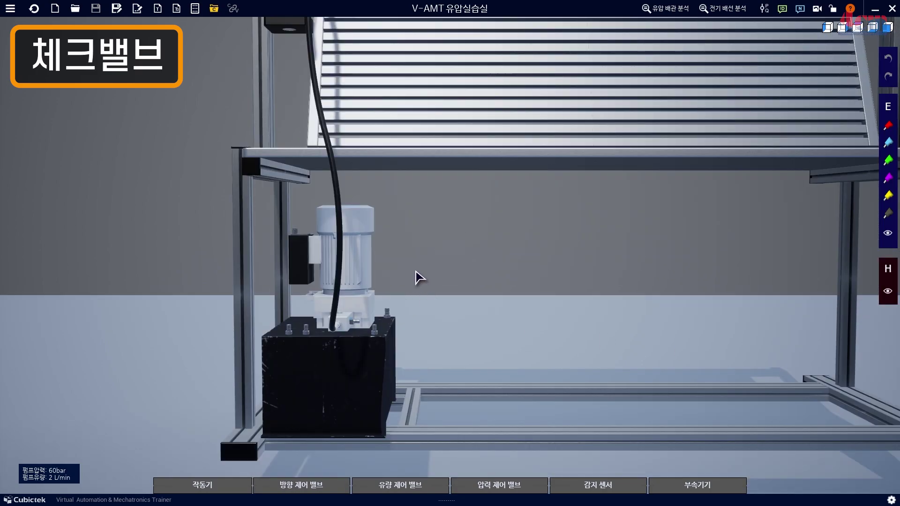
mouse_move(444, 308)
mouse_down()
mouse_move(380, 426)
mouse_move(193, 262)
mouse_move(466, 250)
mouse_move(489, 346)
mouse_up()
mouse_move(344, 320)
mouse_down()
mouse_move(328, 292)
mouse_move(336, 207)
mouse_up()
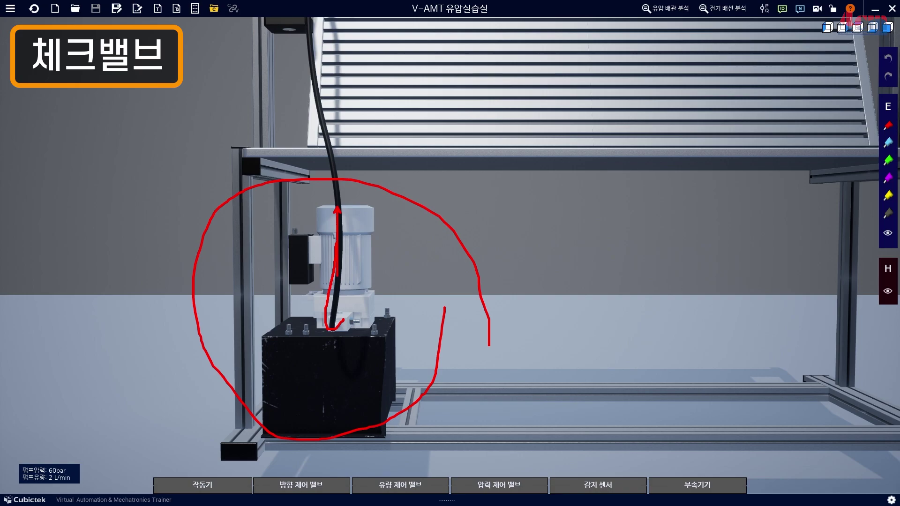
Step: Clear the annotations, examine the pump outlet up close, and sketch a boxed check valve symbol above it in red
key(Escape)
scroll(376, 375, up, 4)
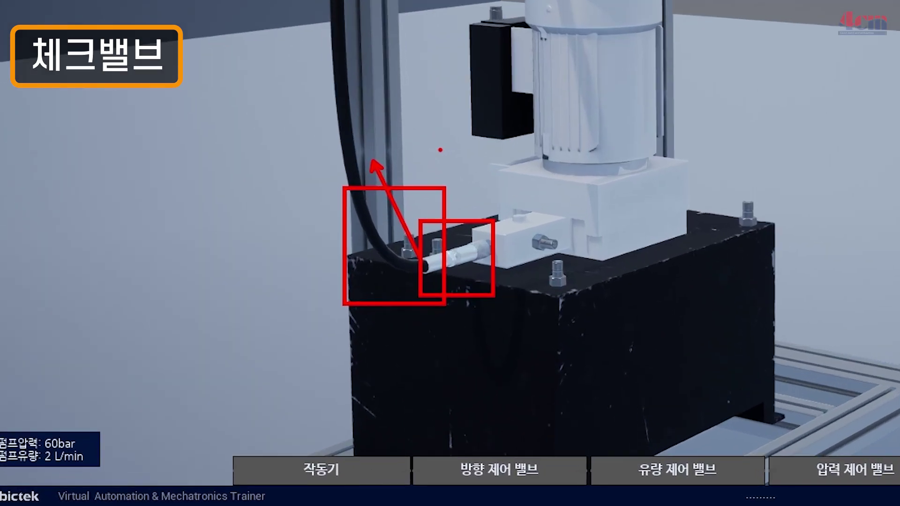
mouse_move(395, 149)
mouse_down()
mouse_move(427, 161)
mouse_move(443, 152)
mouse_move(509, 185)
mouse_up()
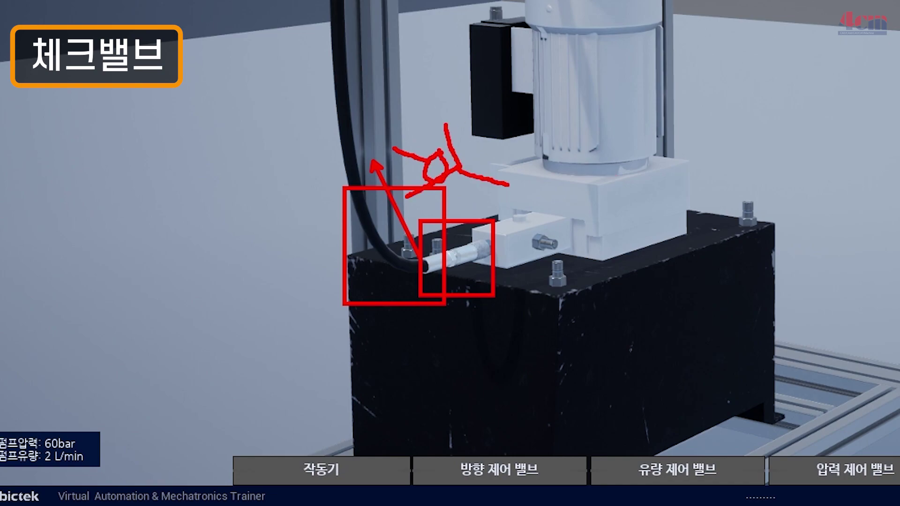
mouse_move(388, 105)
mouse_down()
mouse_move(502, 206)
mouse_move(524, 211)
mouse_up()
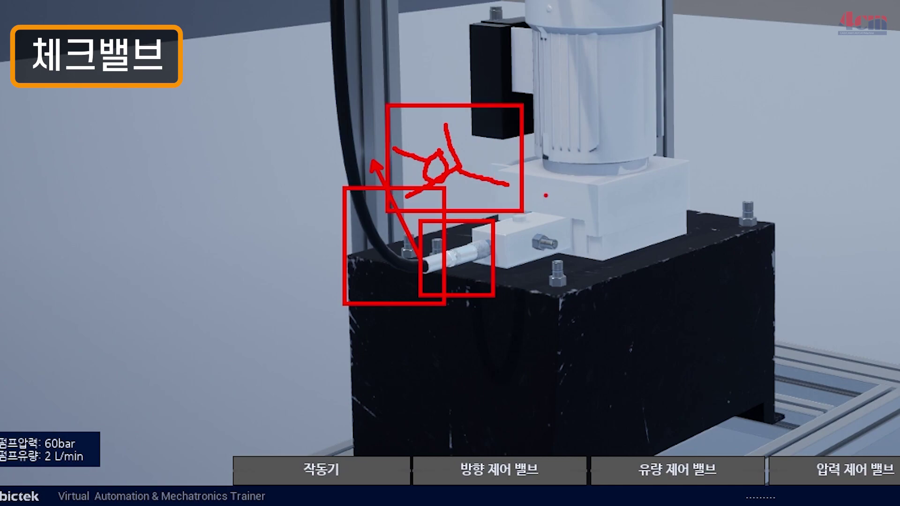
Step: Draw forward-flow arrows across the check valve sketch and up the hose, and mark the reverse flow down the hose
drag(417, 108, 527, 158)
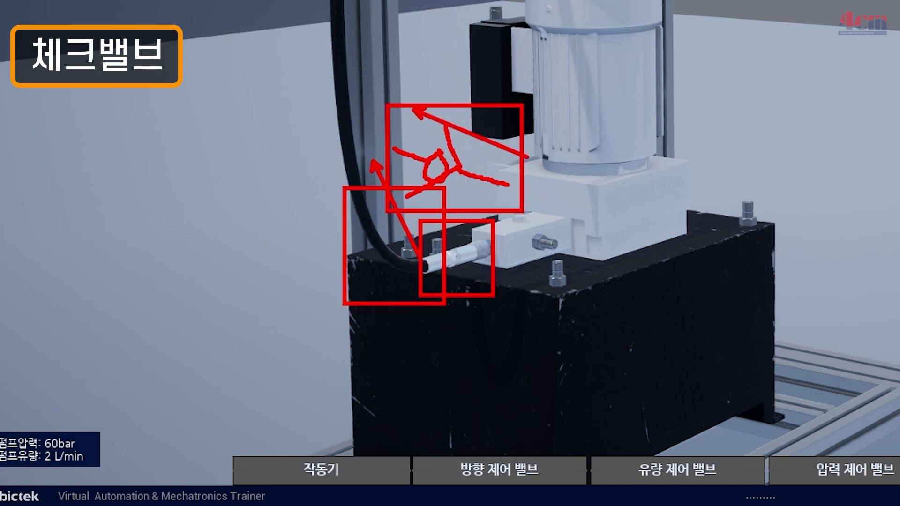
drag(348, 1, 347, 77)
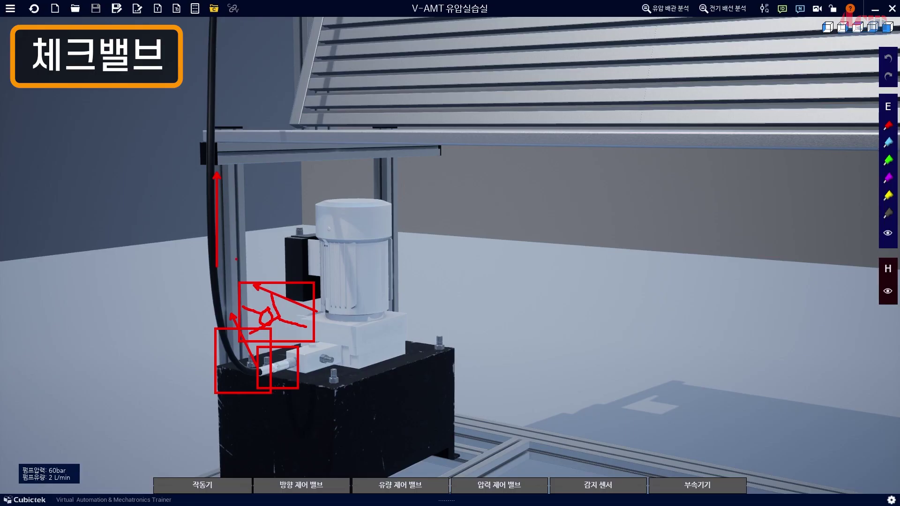
drag(233, 186, 233, 263)
drag(263, 315, 268, 322)
drag(249, 213, 223, 238)
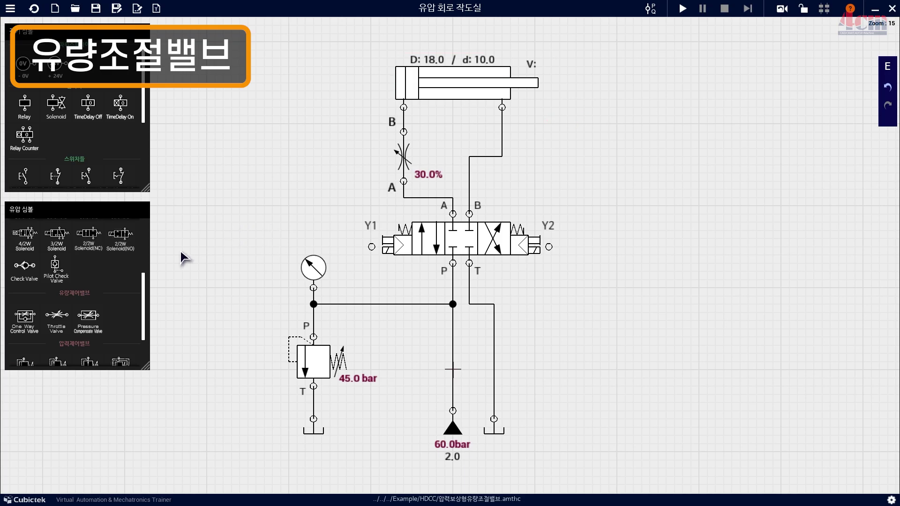
Step: Place a One Way Control Valve beside the throttle valve in the circuit and box it in red
scroll(118, 300, down, 1)
drag(24, 272, 358, 168)
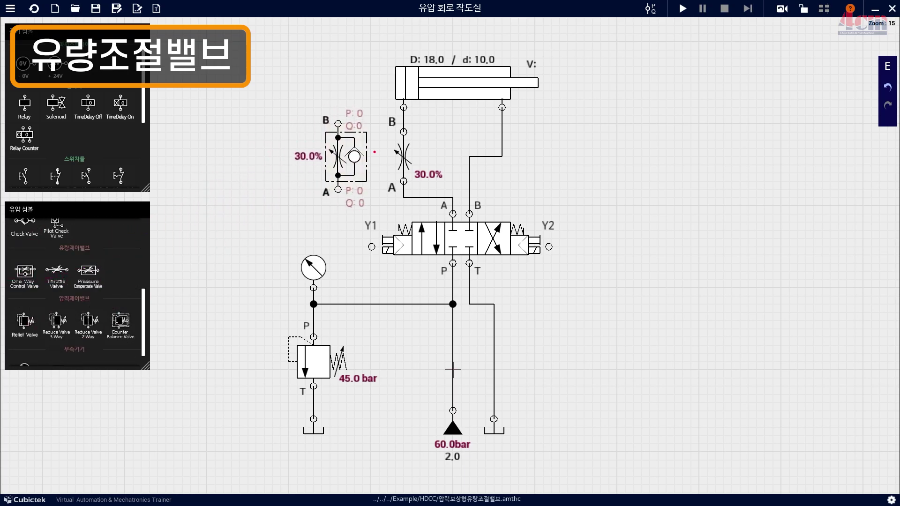
drag(292, 94, 377, 217)
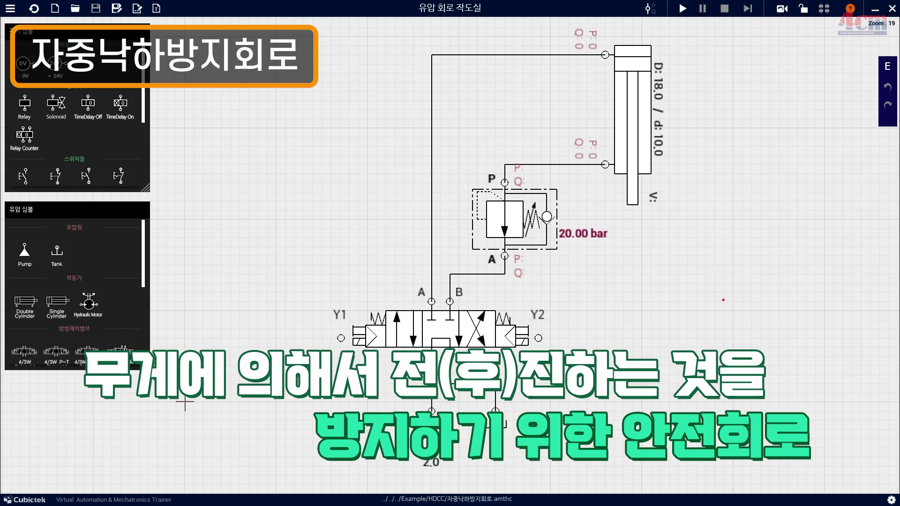
Step: Box the vertical cylinder in red on the self-weight drop prevention circuit (자중낙하방지회로) and clear the annotations
mouse_move(591, 31)
mouse_down()
mouse_move(689, 219)
mouse_move(689, 227)
mouse_move(640, 229)
mouse_move(620, 220)
mouse_move(631, 193)
mouse_move(658, 217)
mouse_move(652, 223)
mouse_up()
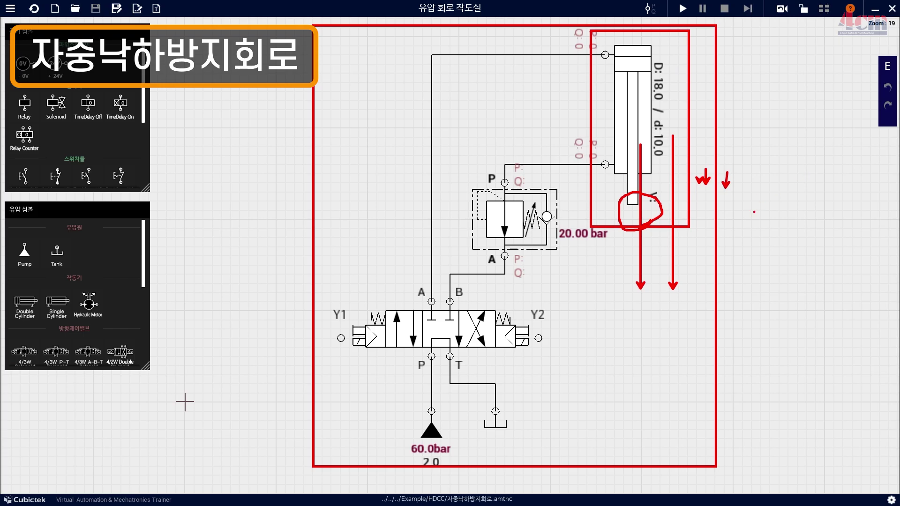
scroll(189, 386, down, 3)
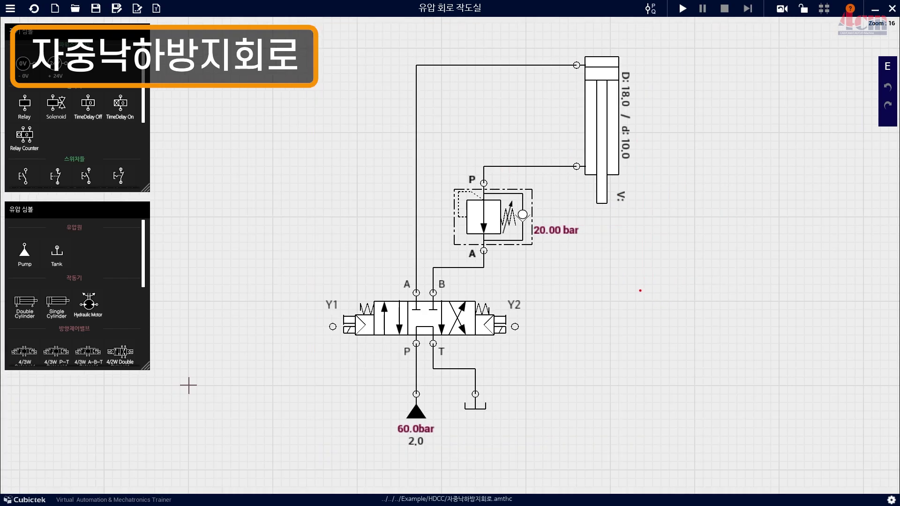